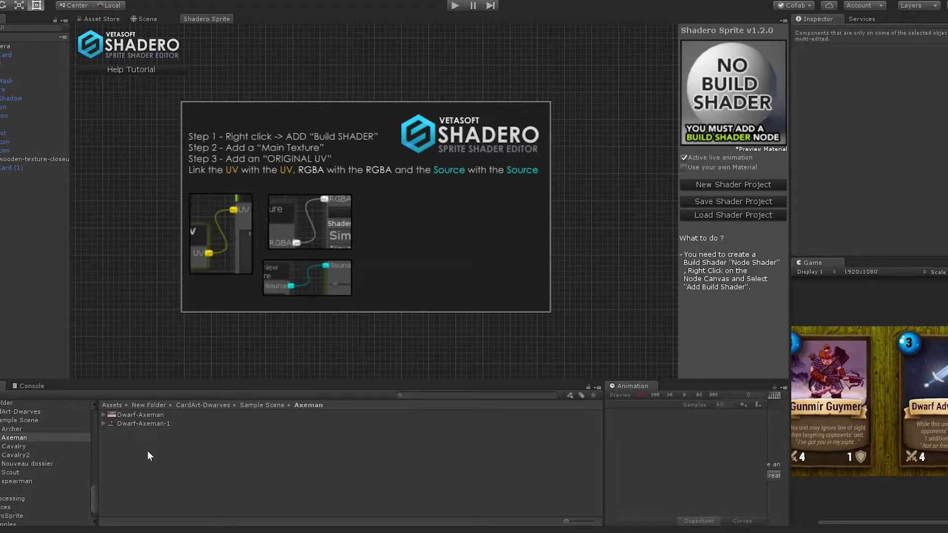
# Open the asset creation menu in the empty space of the Axeman folder
pyautogui.rightClick(147, 450)
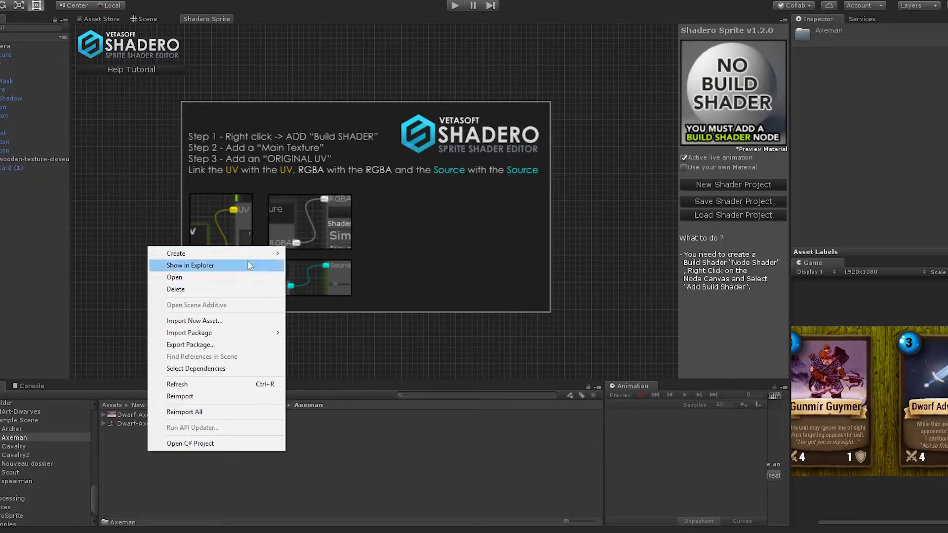
# Create a new material named Dwarf-Axeman in the Axeman folder
pyautogui.moveTo(252, 253)
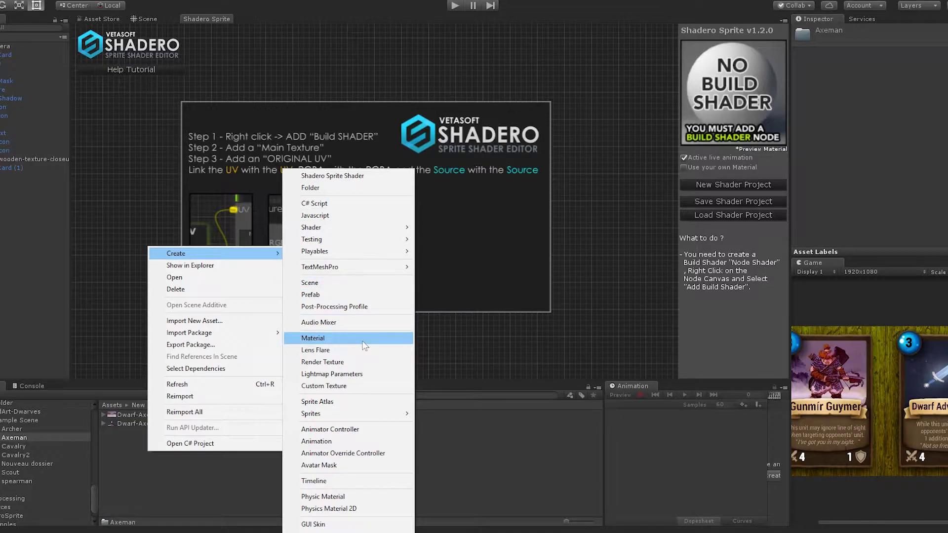
pyautogui.click(363, 342)
pyautogui.write('Dwa')
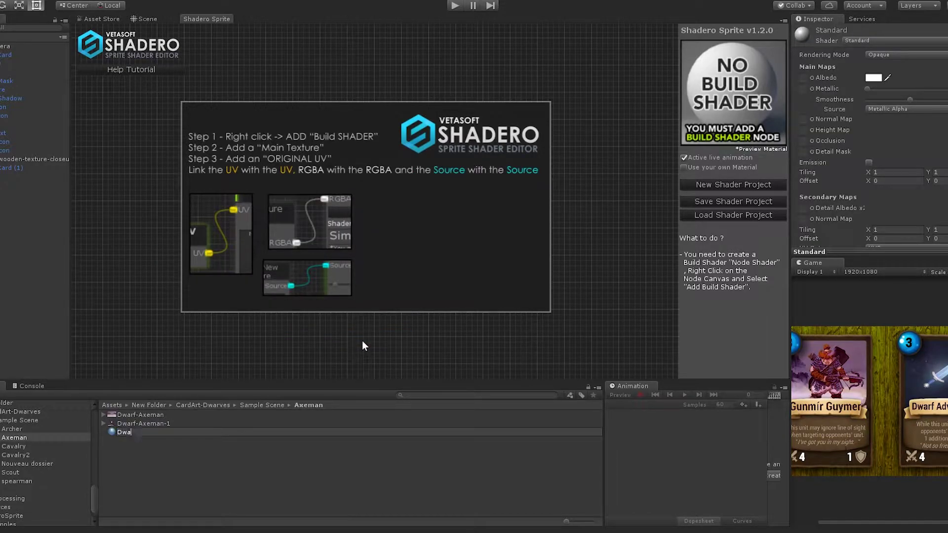
pyautogui.write('rf-Axeman')
pyautogui.press('Return')
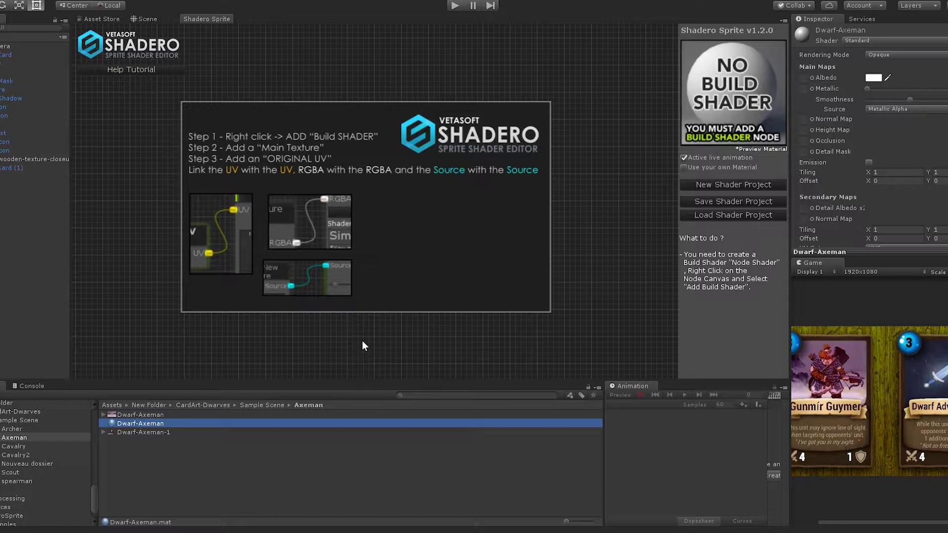
# Enable 'Use your own Material' and set Dwarf-Axeman as Shadero's preview material
pyautogui.click(697, 170)
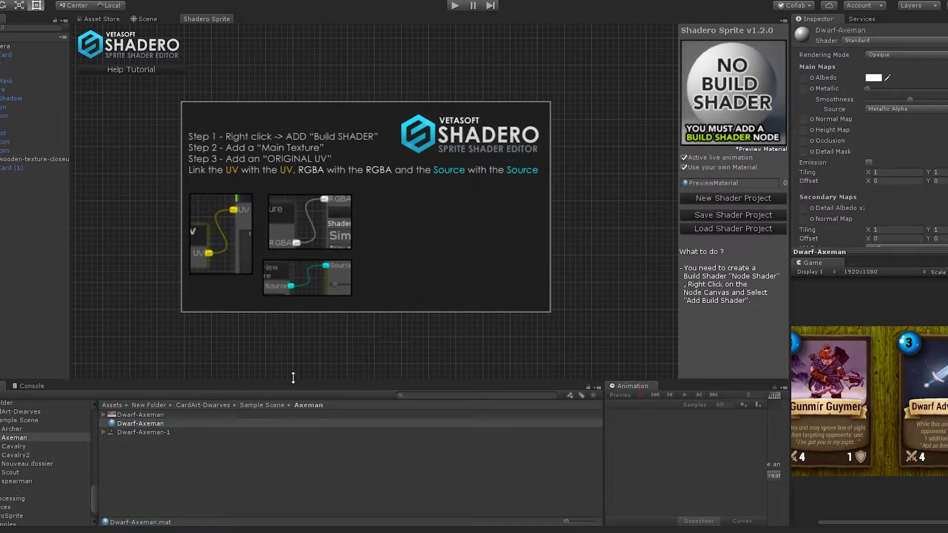
pyautogui.moveTo(155, 423); pyautogui.dragTo(706, 183)
pyautogui.rightClick(179, 462)
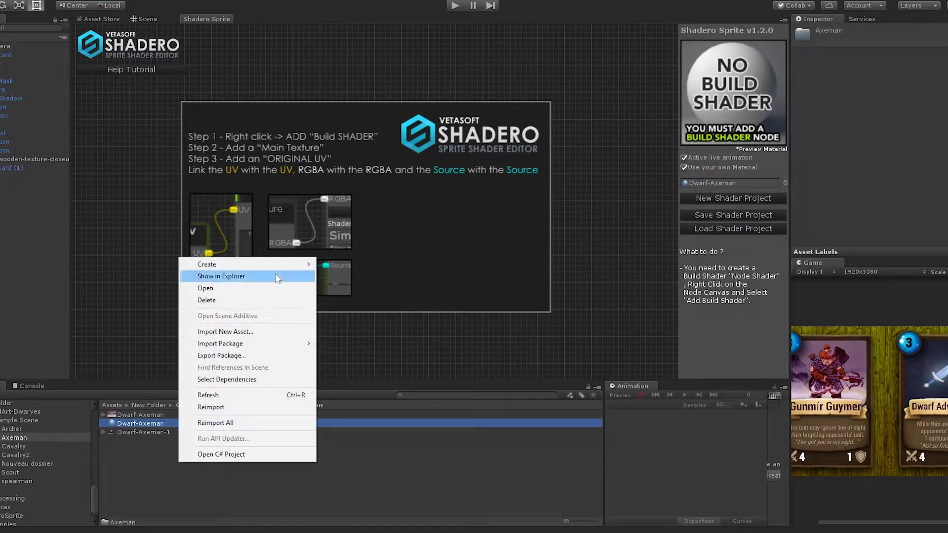
# Create a Shadero Sprite Shader asset named Dwarf-Axeman
pyautogui.moveTo(208, 264)
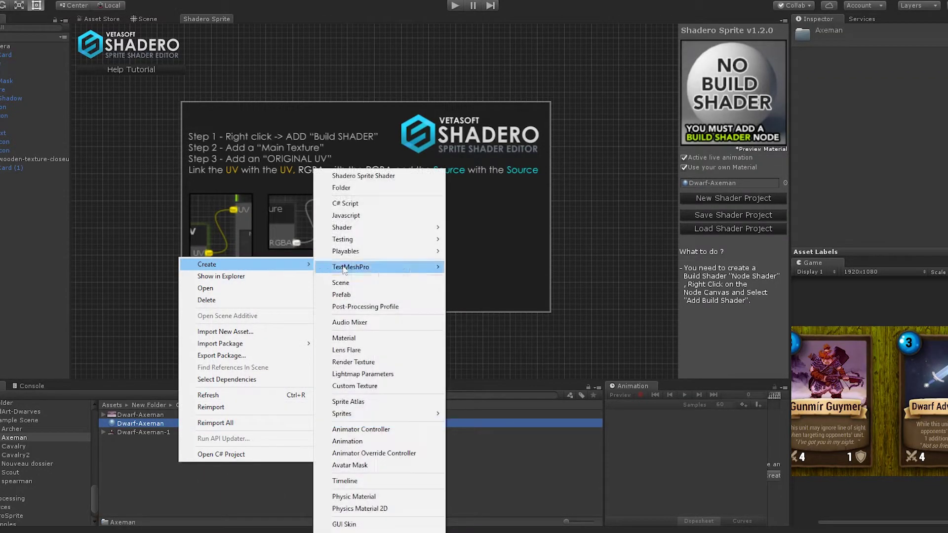
pyautogui.click(397, 176)
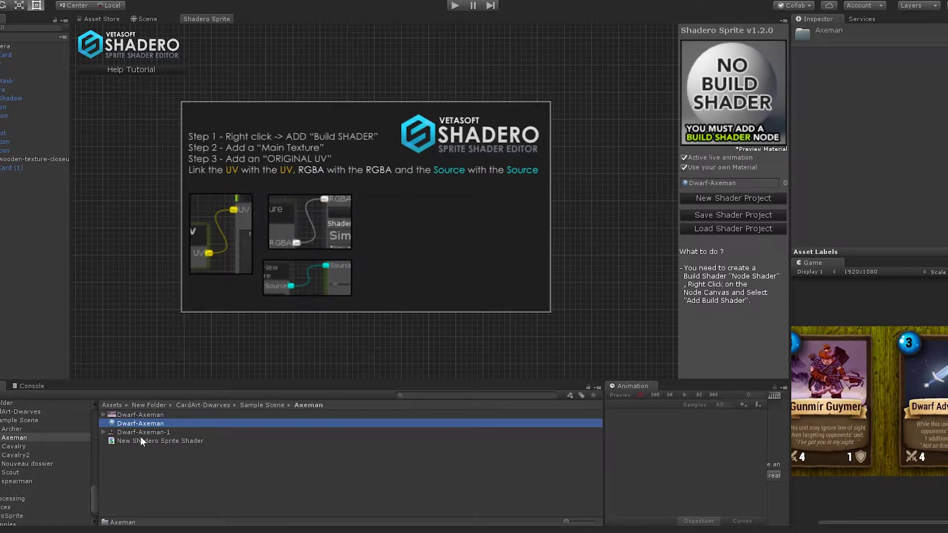
pyautogui.click(143, 440)
pyautogui.click(156, 439)
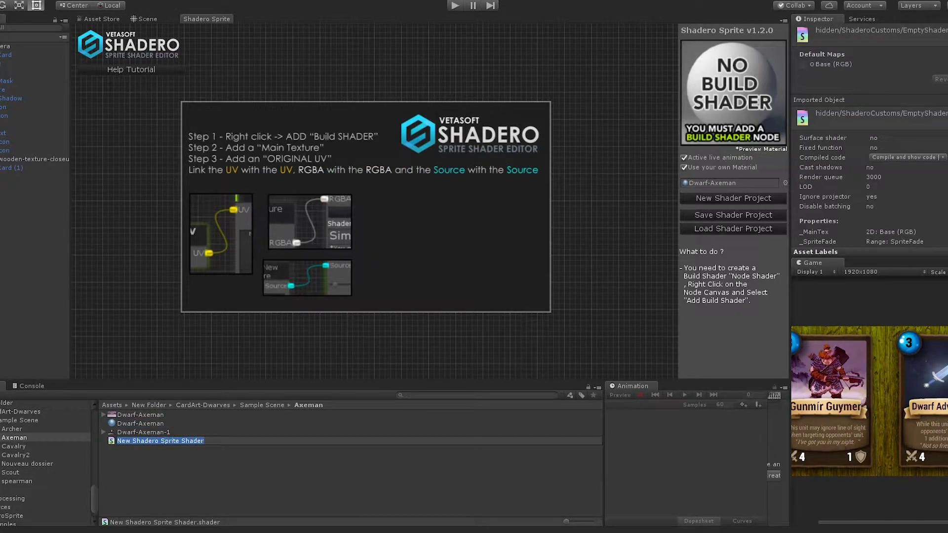
pyautogui.write('Dwarf-Axeman')
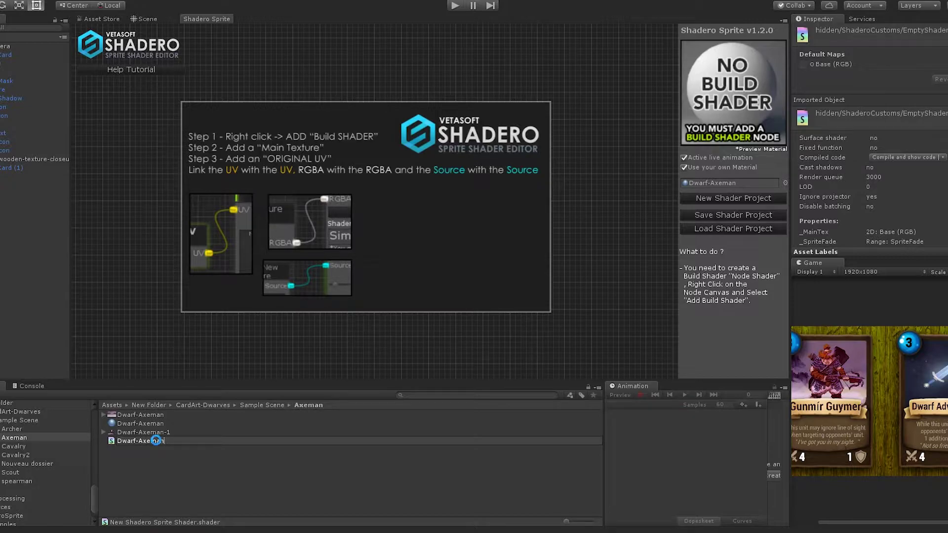
pyautogui.press('Return')
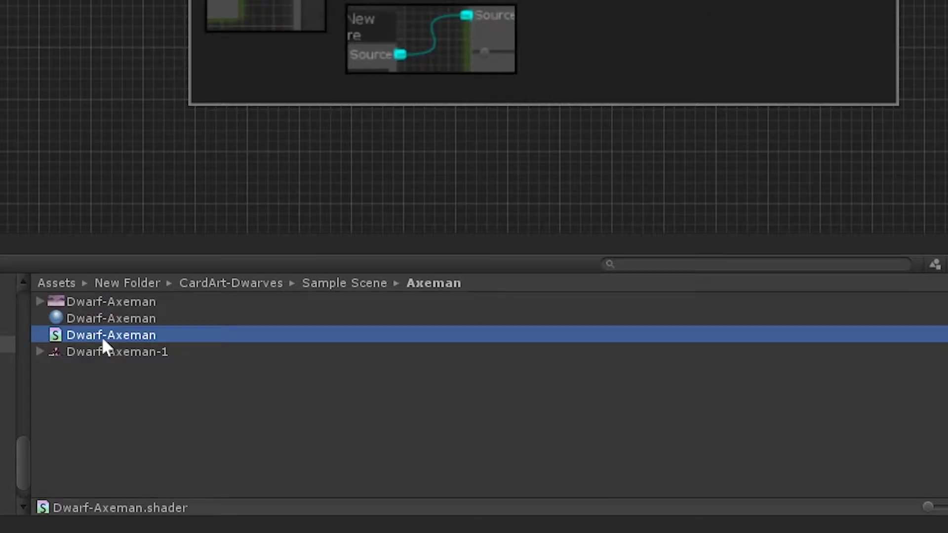
# Assign the Dwarf-Axeman shader to the material and apply that material to the Picture sprite
pyautogui.moveTo(135, 436); pyautogui.dragTo(154, 423)
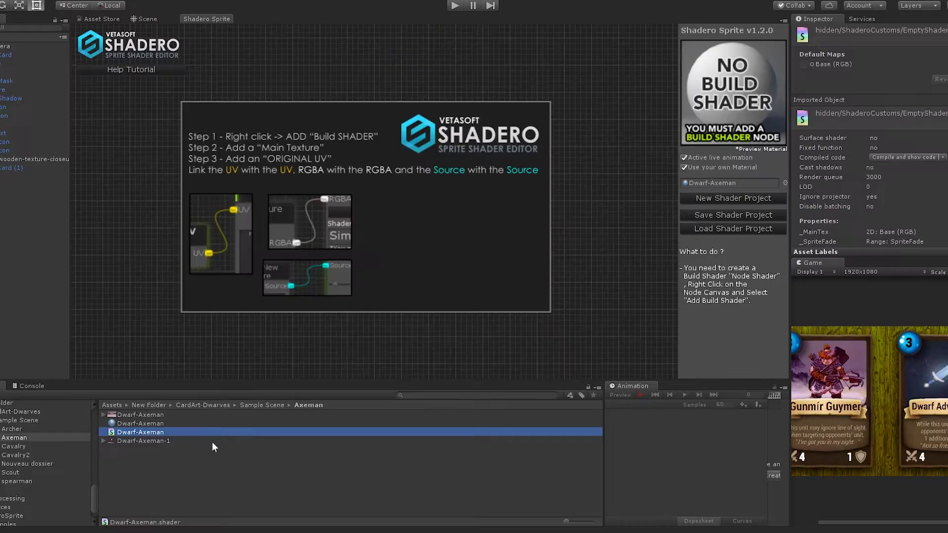
pyautogui.click(34, 89)
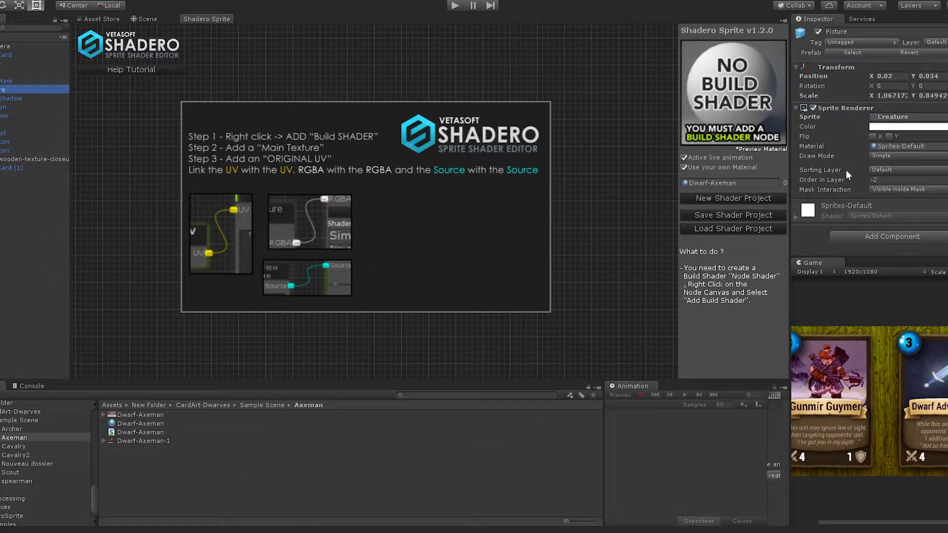
pyautogui.moveTo(114, 424); pyautogui.dragTo(899, 158)
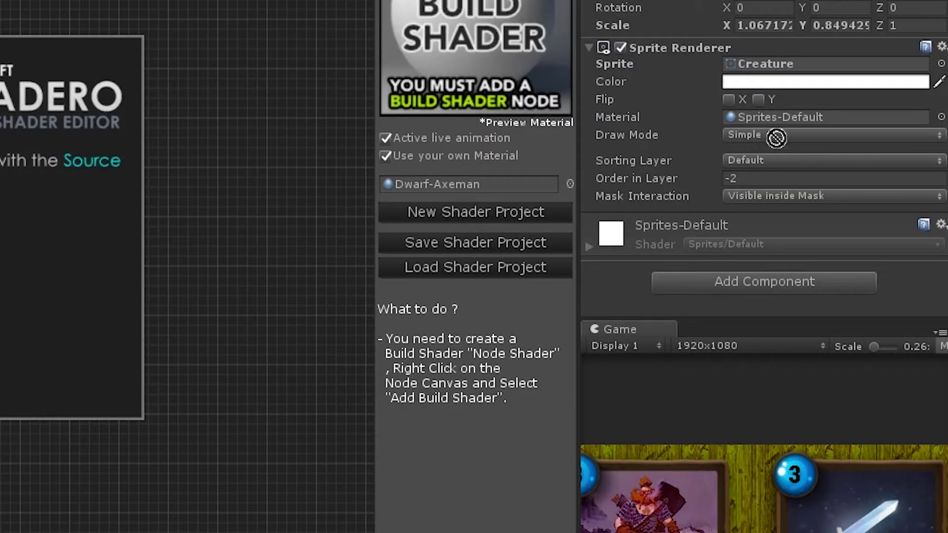
pyautogui.moveTo(776, 138); pyautogui.dragTo(778, 117)
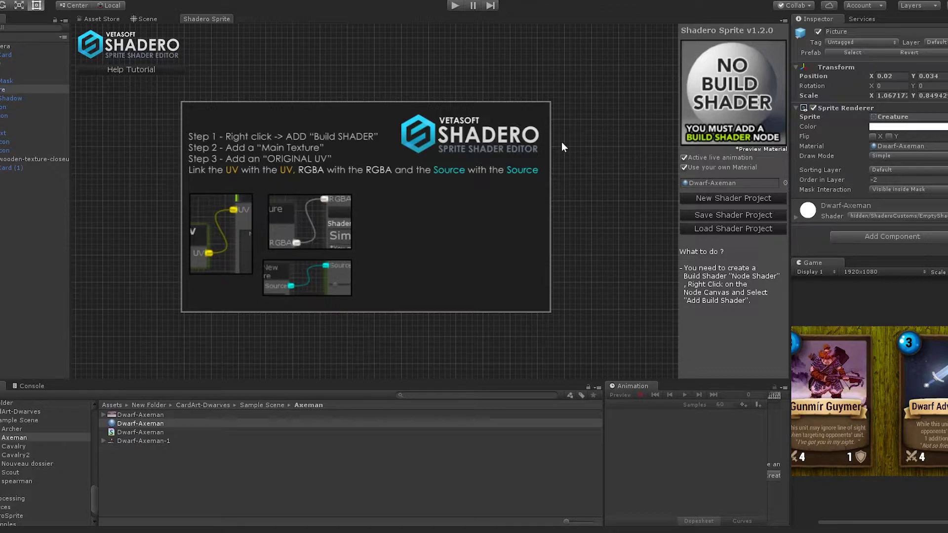
# Add a Build Shader node and set its Used Shader to Dwarf-Axeman
pyautogui.rightClick(562, 141)
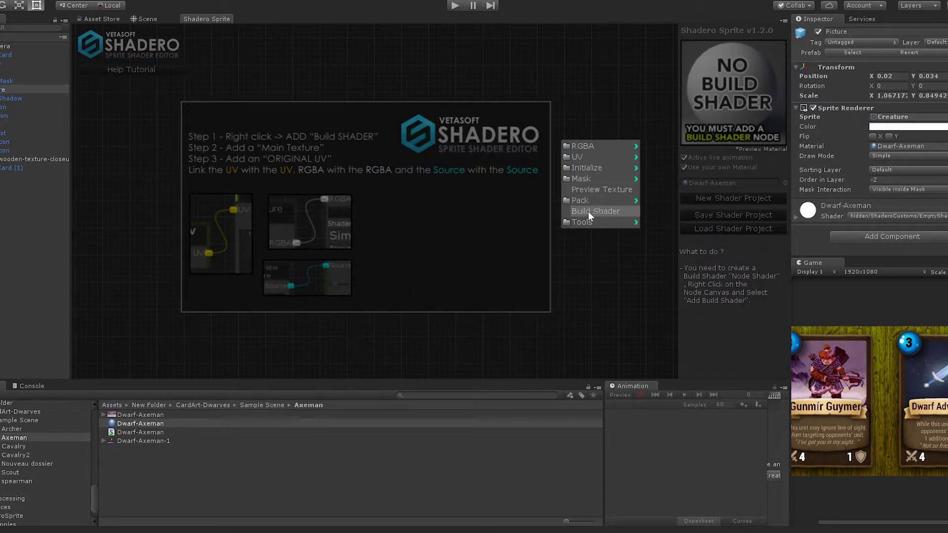
pyautogui.click(626, 209)
pyautogui.moveTo(611, 160); pyautogui.dragTo(564, 131)
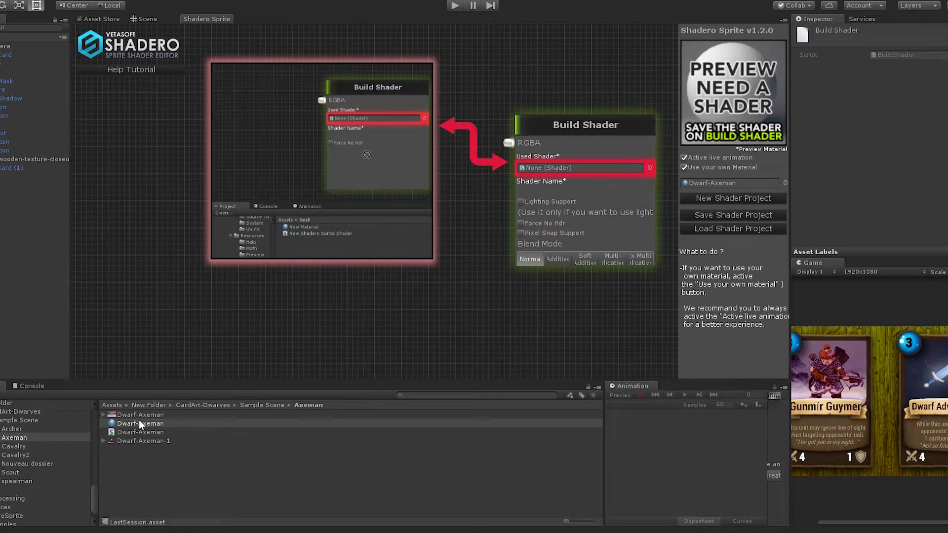
pyautogui.click(137, 432)
pyautogui.moveTo(151, 435); pyautogui.dragTo(558, 169)
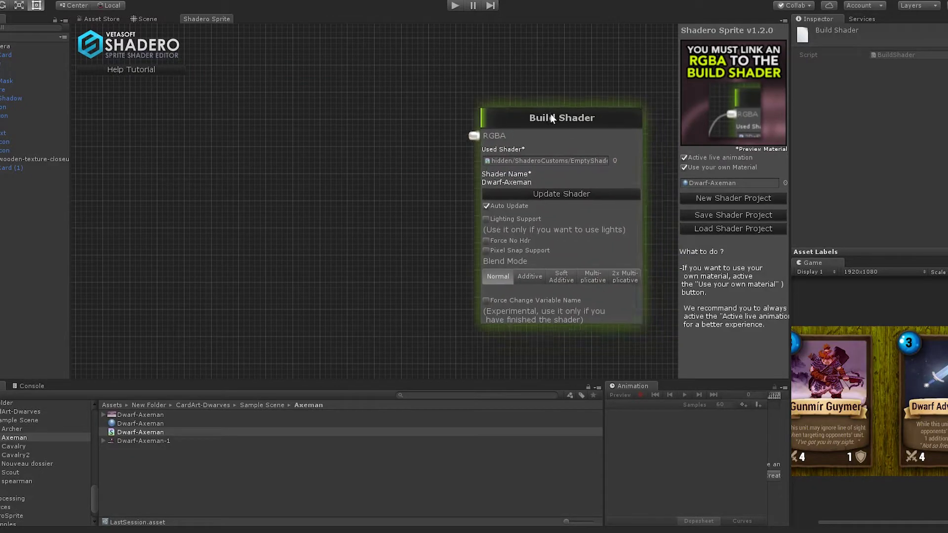
pyautogui.scroll(-2, 553, 117)
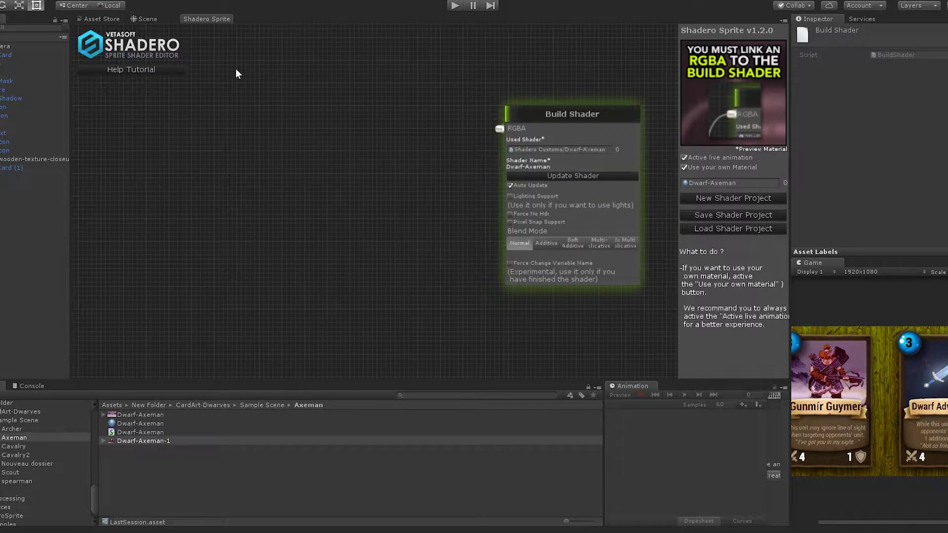
pyautogui.rightClick(236, 69)
# Add two New Texture nodes holding the Dwarf-Axeman background and the Dwarf-Axeman-1 sprite
pyautogui.moveTo(291, 96)
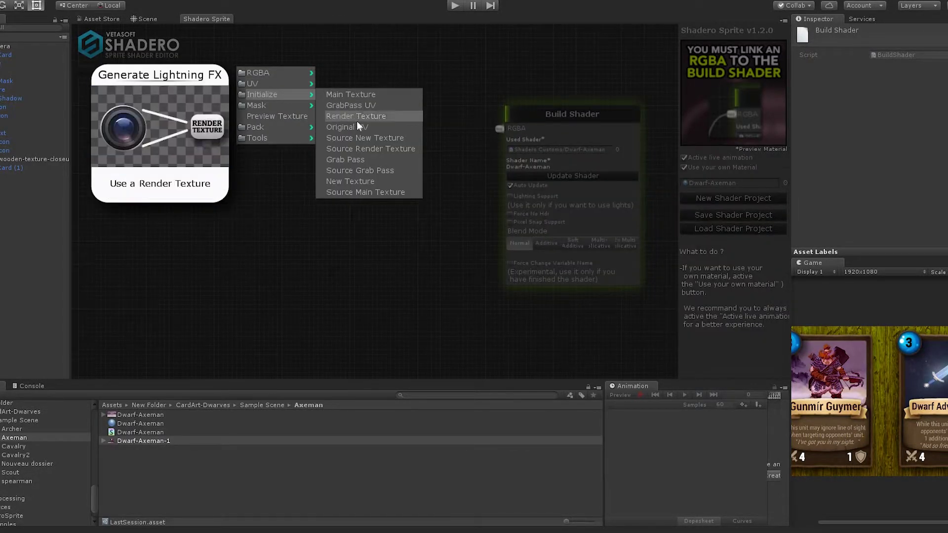
pyautogui.click(359, 182)
pyautogui.moveTo(259, 78); pyautogui.dragTo(273, 233)
pyautogui.rightClick(266, 65)
pyautogui.click(295, 81)
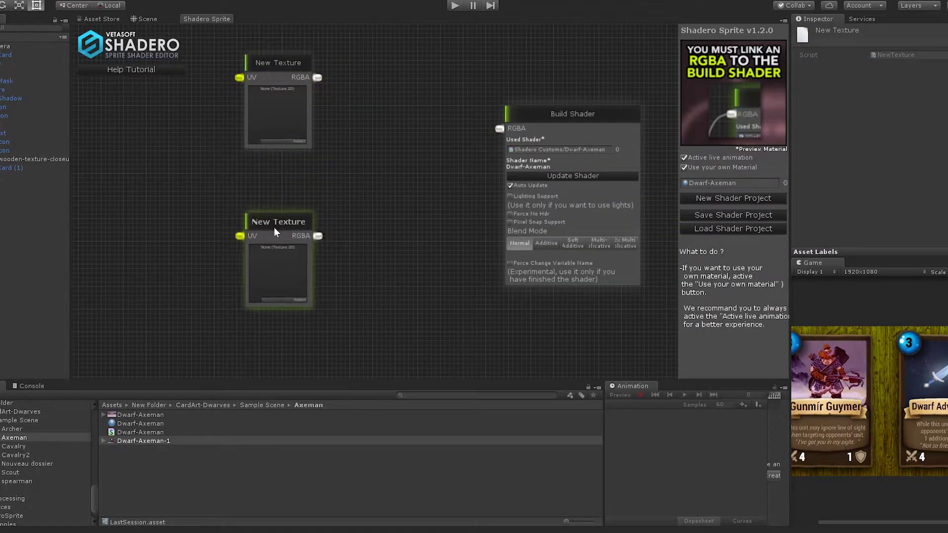
pyautogui.moveTo(120, 419); pyautogui.dragTo(276, 115)
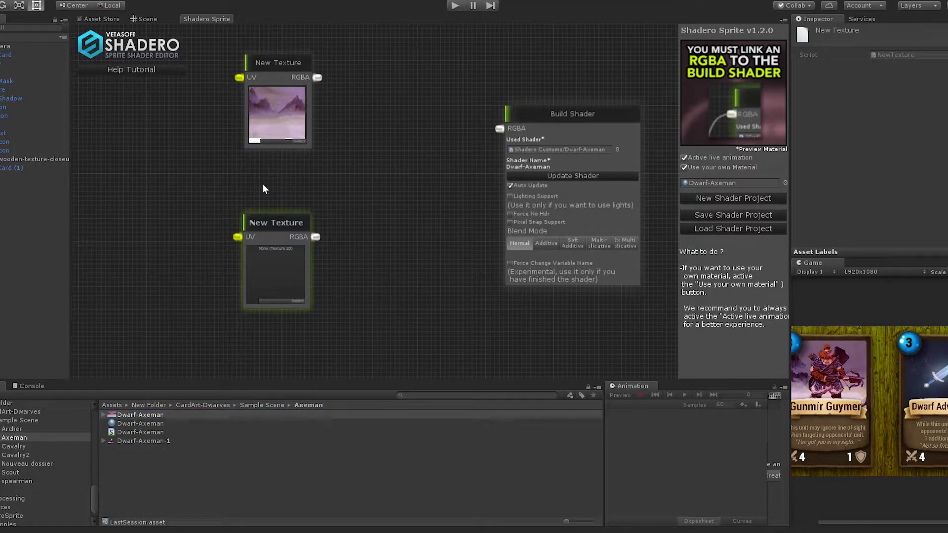
pyautogui.moveTo(141, 441); pyautogui.dragTo(275, 279)
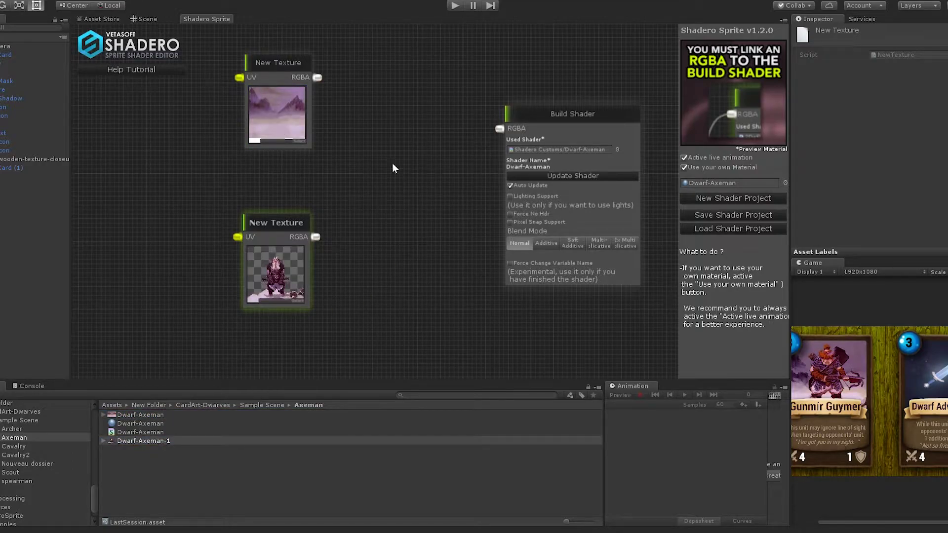
pyautogui.rightClick(359, 141)
# Add a Blend node with the background texture as A and the sprite texture as B
pyautogui.moveTo(389, 144)
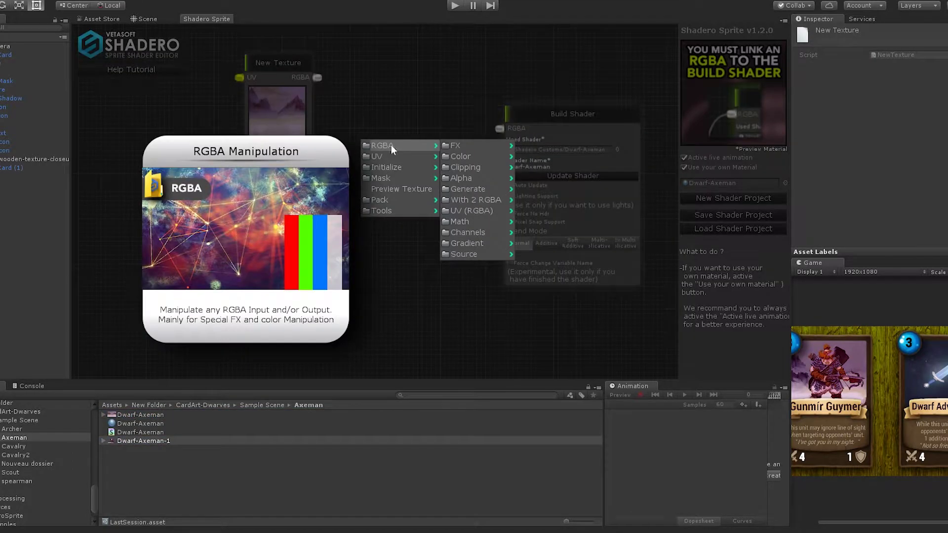
pyautogui.moveTo(477, 191)
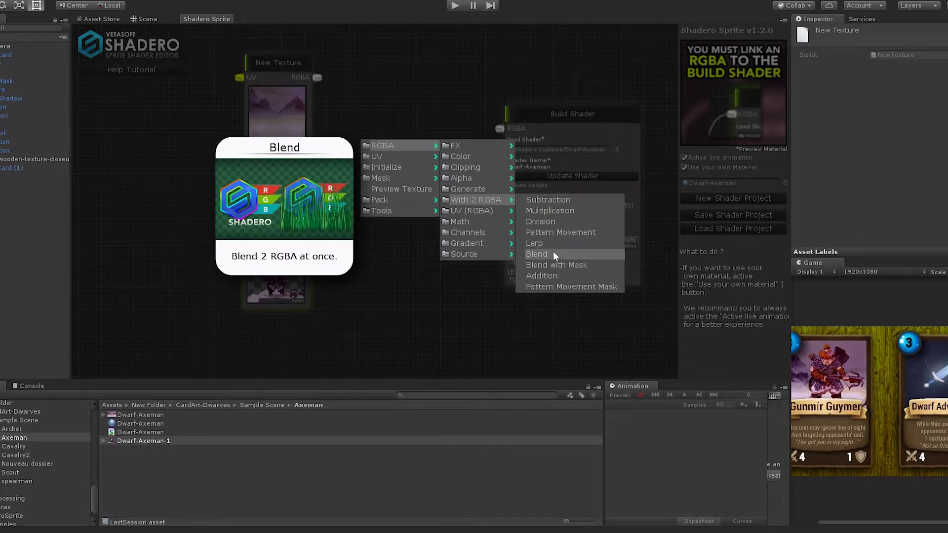
pyautogui.click(553, 250)
pyautogui.moveTo(318, 81); pyautogui.dragTo(355, 193)
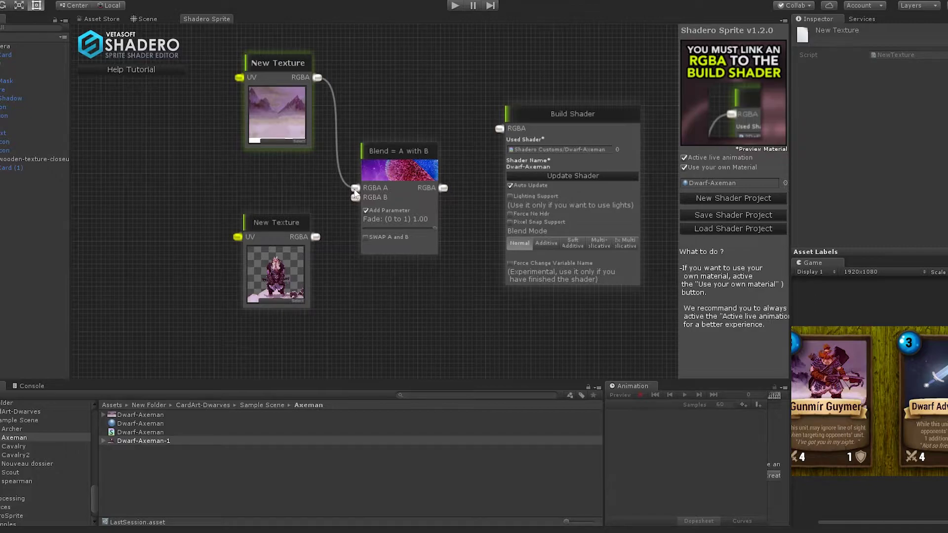
pyautogui.moveTo(316, 239); pyautogui.dragTo(339, 215)
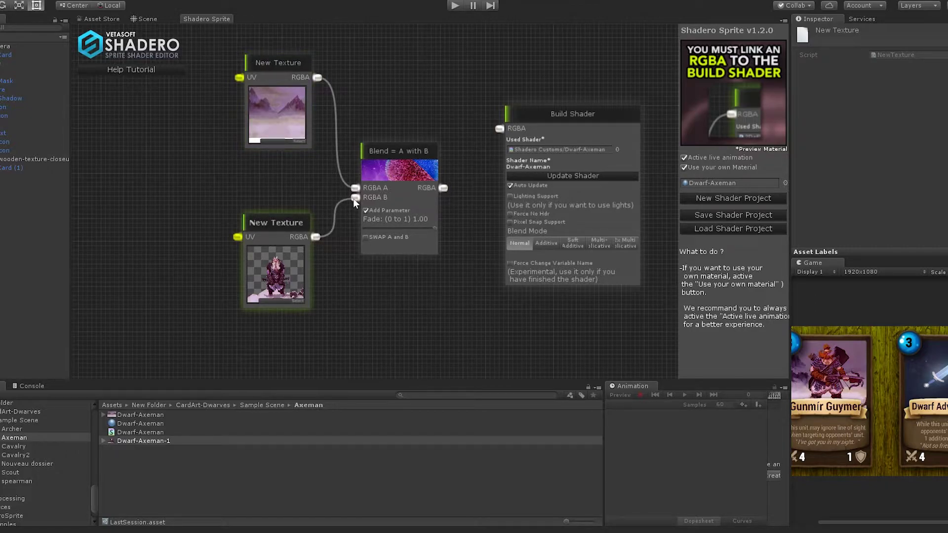
pyautogui.moveTo(354, 200); pyautogui.dragTo(355, 198)
# Wire the Blend output into Build Shader's RGBA input and shift the character texture node left
pyautogui.moveTo(445, 188); pyautogui.dragTo(499, 129)
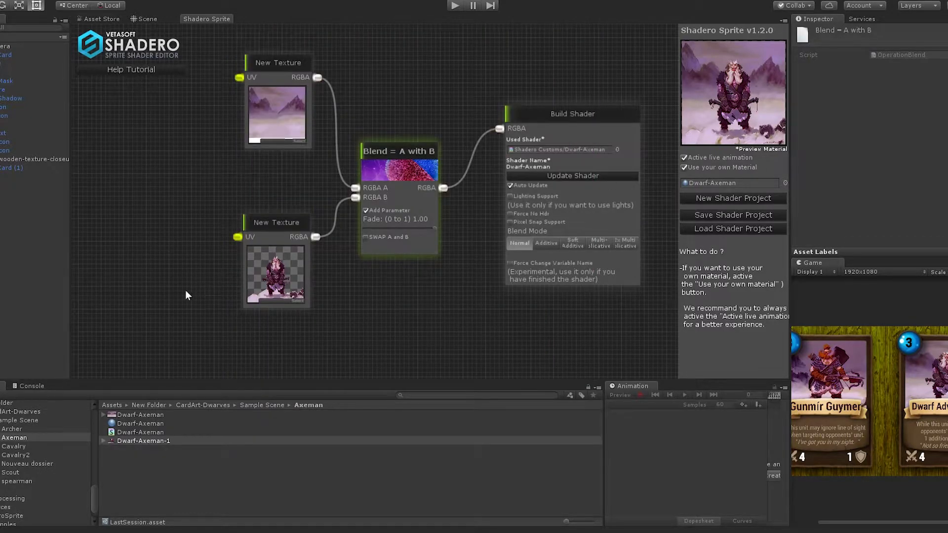
pyautogui.moveTo(172, 313); pyautogui.dragTo(369, 177, button='middle')
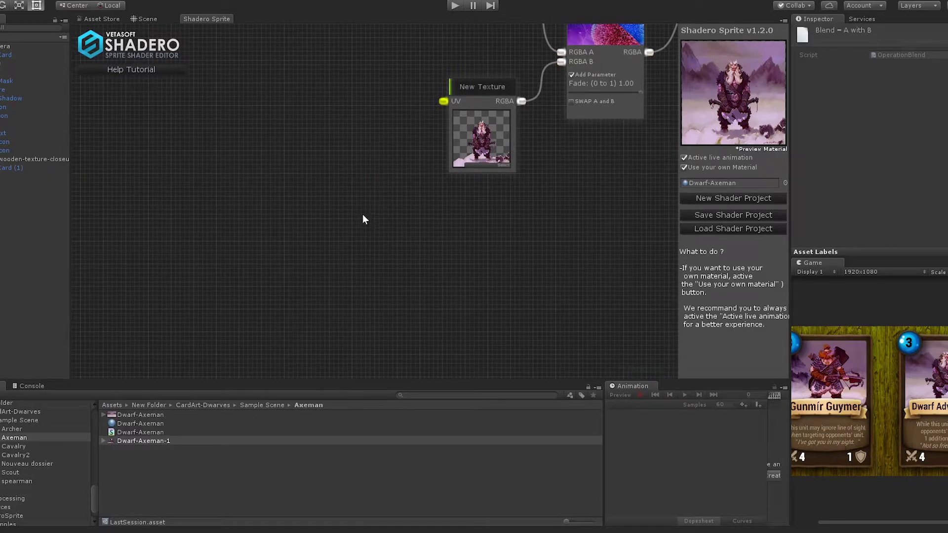
pyautogui.moveTo(475, 86); pyautogui.dragTo(316, 70)
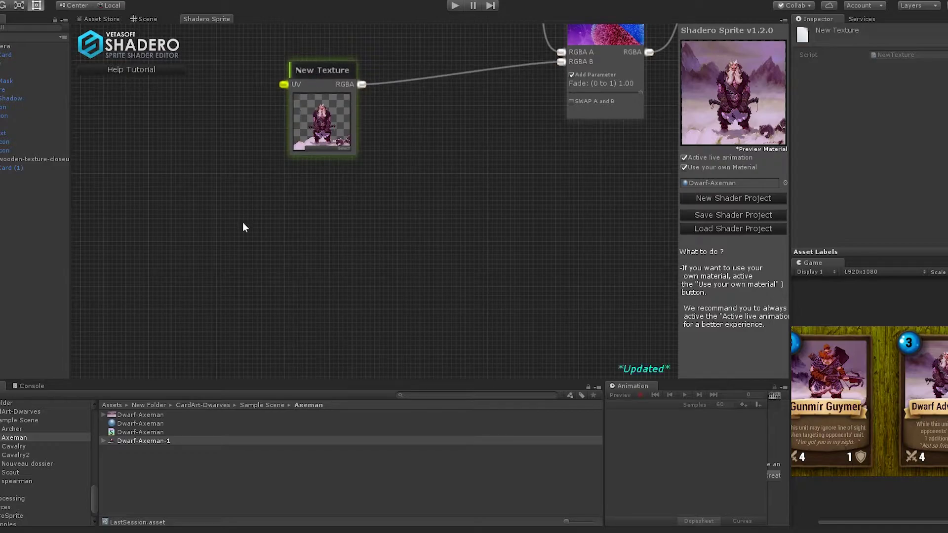
# Add a Generate RGBA Fire node to the graph
pyautogui.scroll(-3, 259, 270)
pyautogui.moveTo(270, 258); pyautogui.dragTo(239, 233, button='middle')
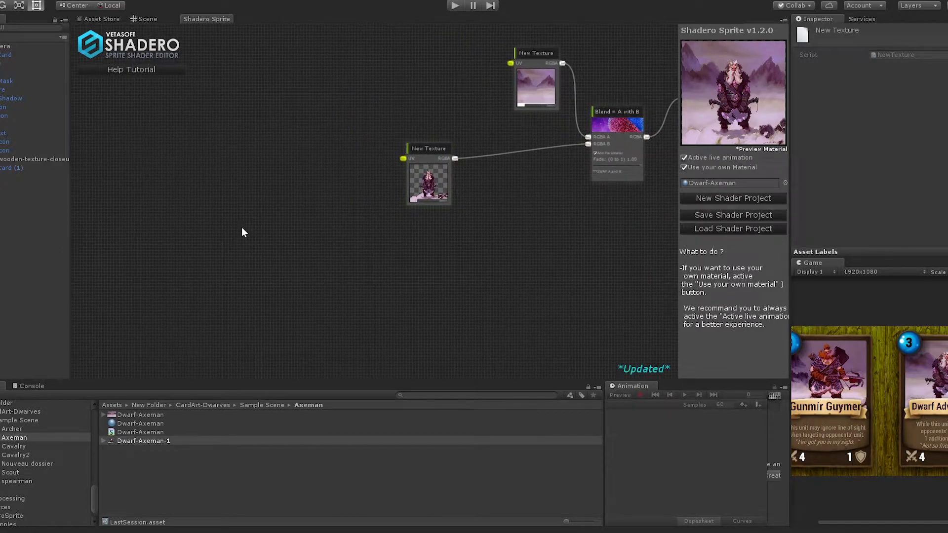
pyautogui.rightClick(245, 222)
pyautogui.moveTo(275, 226)
pyautogui.moveTo(373, 270)
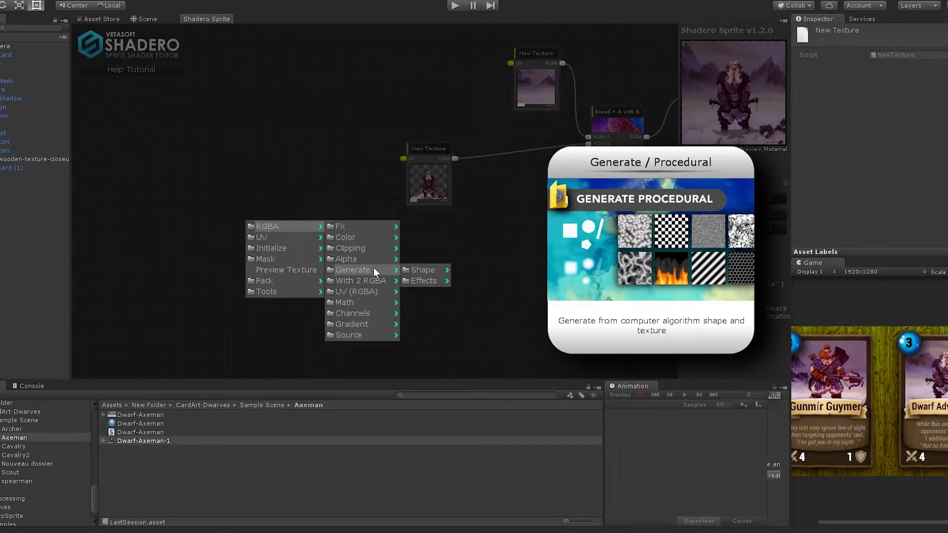
pyautogui.moveTo(440, 281)
pyautogui.click(469, 280)
pyautogui.moveTo(286, 244); pyautogui.dragTo(360, 249)
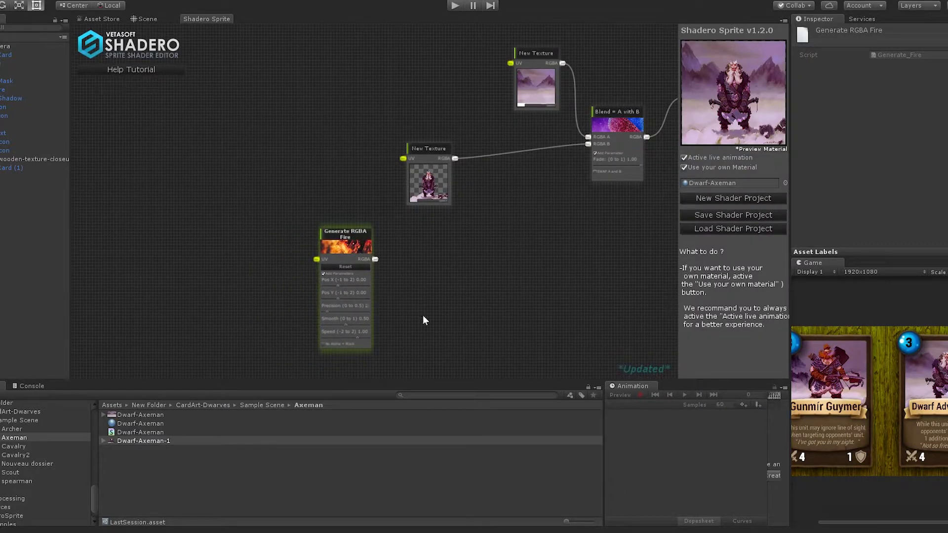
# Preview the fire output with a temporary Preview Texture node, then delete it
pyautogui.rightClick(428, 271)
pyautogui.click(468, 318)
pyautogui.moveTo(375, 259); pyautogui.dragTo(425, 287)
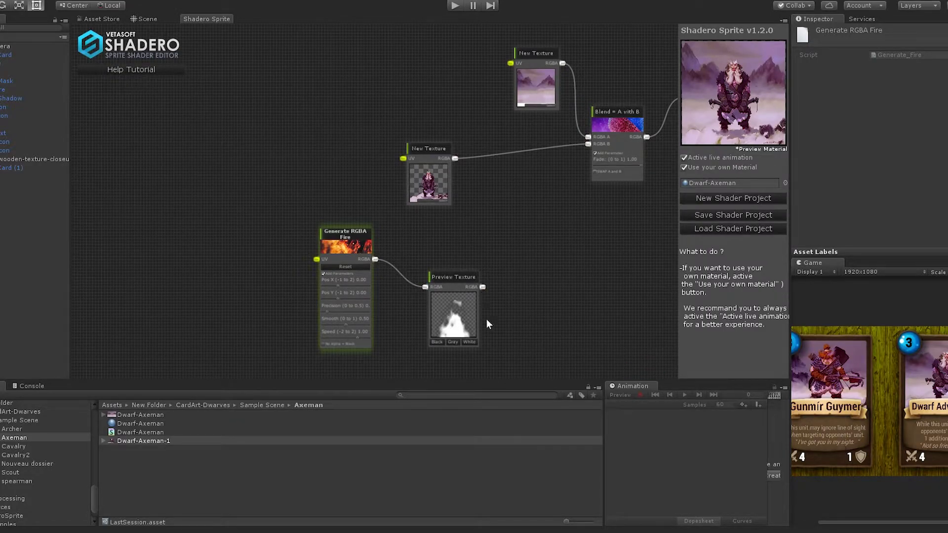
pyautogui.click(448, 276)
pyautogui.press('Delete')
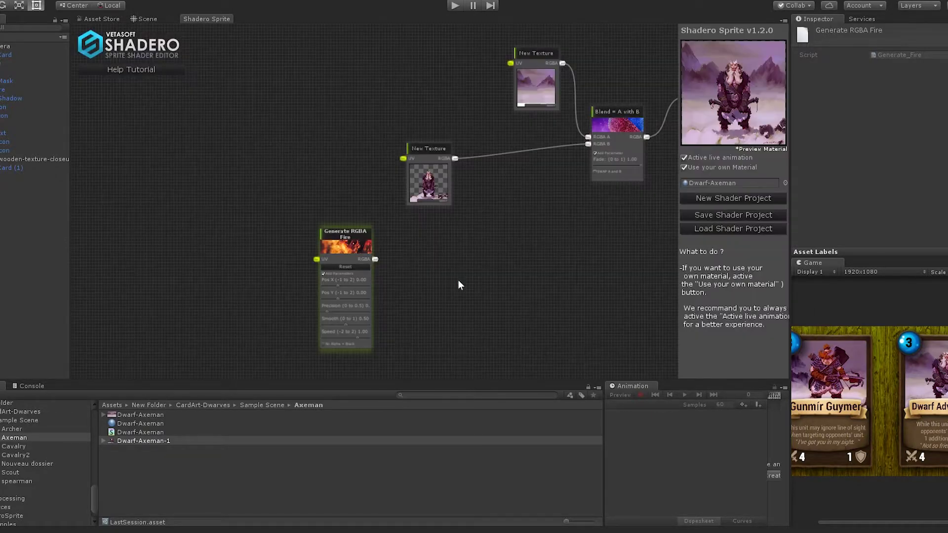
# Add a Premade Gradients node beside the Fire node
pyautogui.rightClick(422, 254)
pyautogui.moveTo(439, 260)
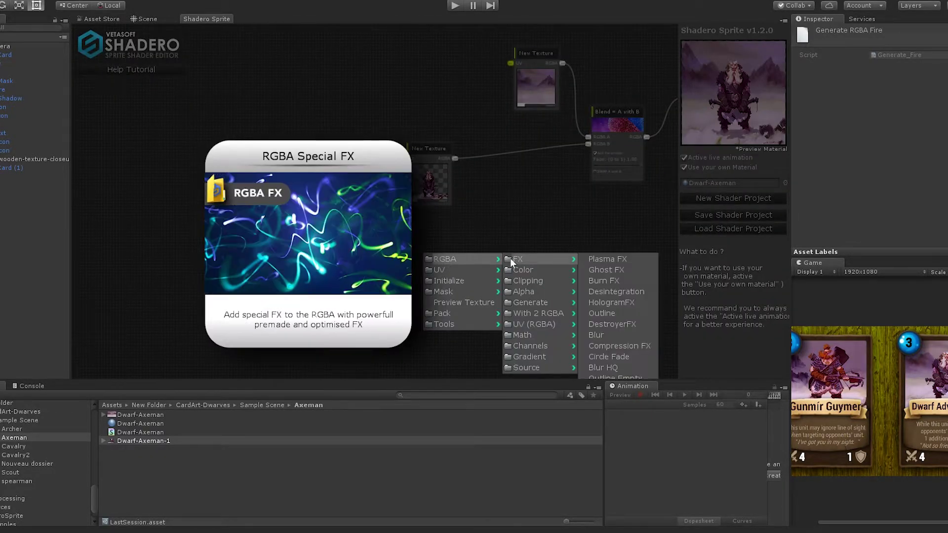
pyautogui.moveTo(547, 347)
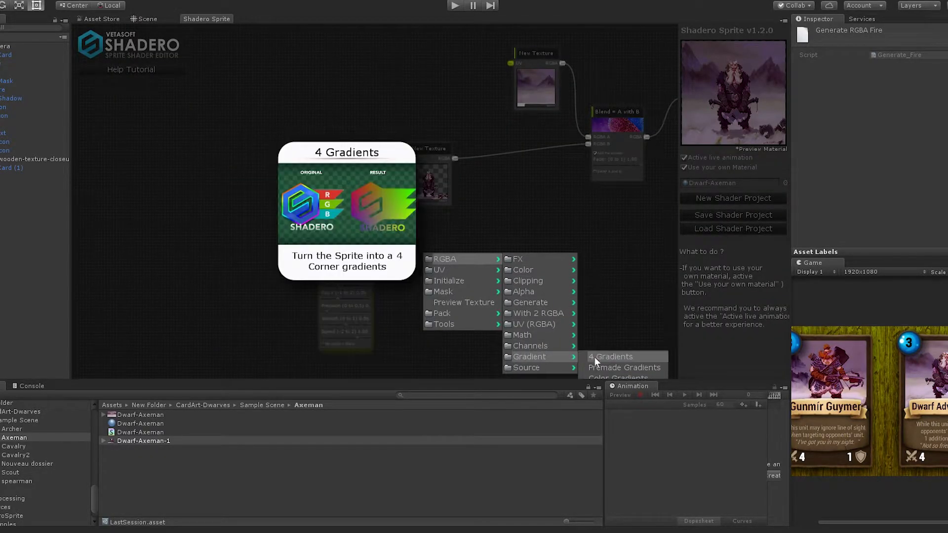
pyautogui.click(601, 362)
pyautogui.moveTo(453, 271); pyautogui.dragTo(425, 231)
pyautogui.moveTo(378, 259); pyautogui.dragTo(396, 253, button='middle')
# Feed the Fire output into Premade Gradients and attach a Preview Texture node to it
pyautogui.moveTo(396, 253); pyautogui.dragTo(411, 241)
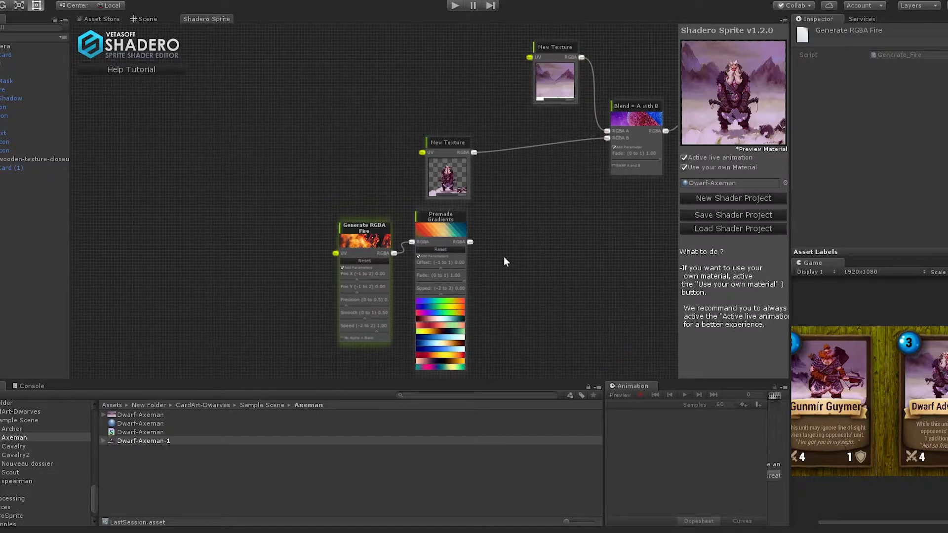
pyautogui.rightClick(505, 260)
pyautogui.click(542, 304)
pyautogui.moveTo(472, 244); pyautogui.dragTo(498, 277)
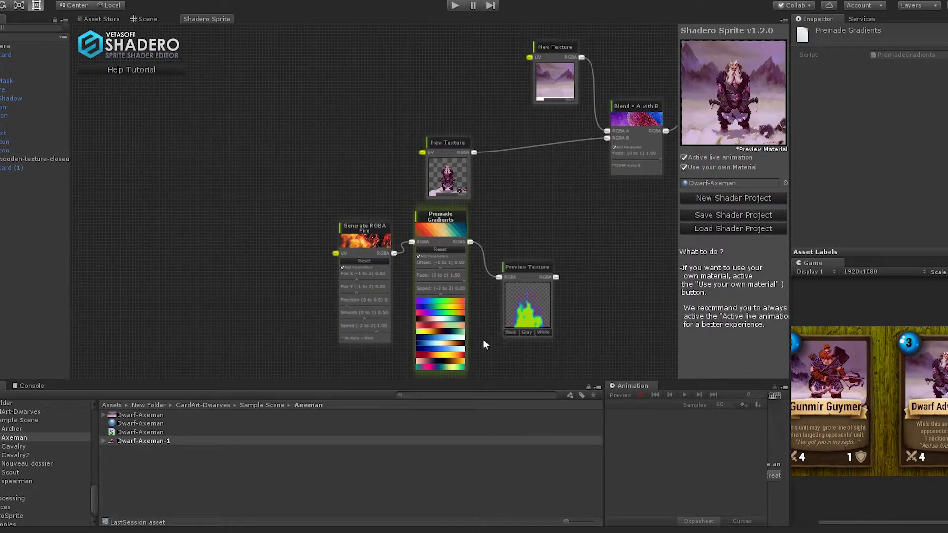
# Set the gradient to blue-white with Offset 1.00, then remove the Preview Texture node
pyautogui.click(444, 339)
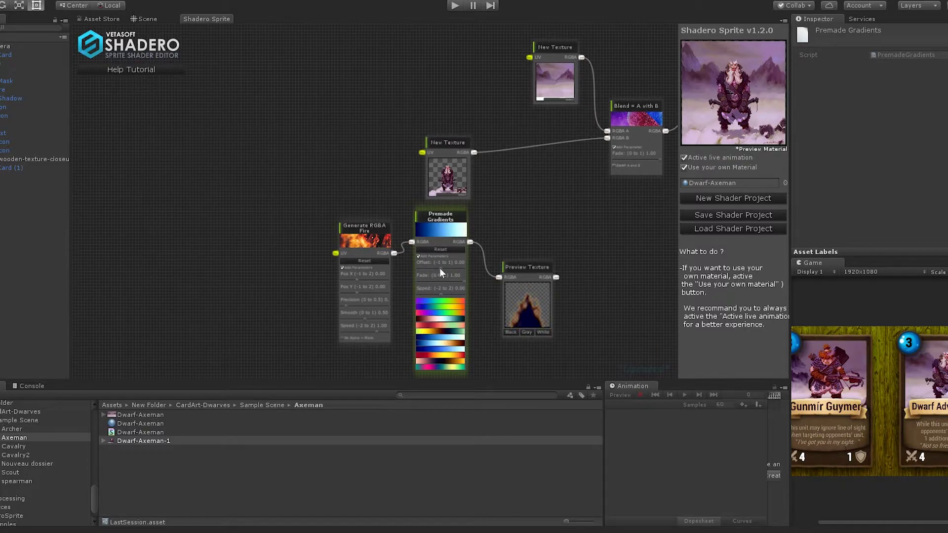
pyautogui.moveTo(440, 267); pyautogui.dragTo(467, 265)
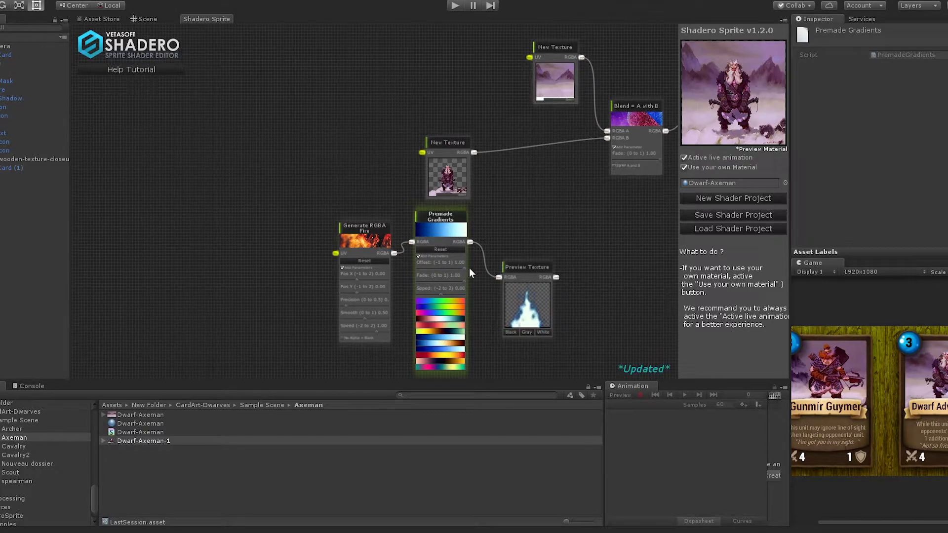
pyautogui.rightClick(524, 271)
pyautogui.click(533, 276)
pyautogui.moveTo(445, 232); pyautogui.dragTo(449, 265)
pyautogui.moveTo(575, 223); pyautogui.dragTo(460, 179)
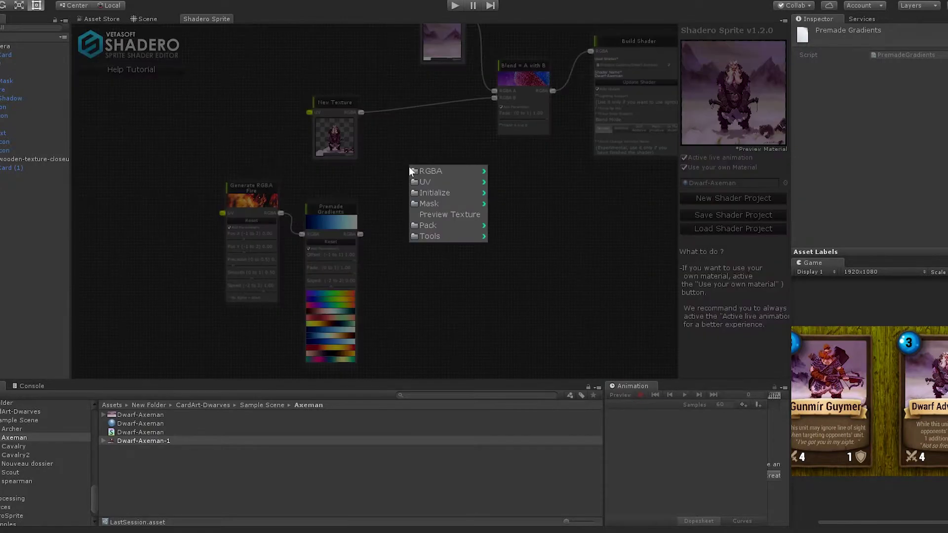
# Add an Add = A with B node to the graph
pyautogui.rightClick(409, 167)
pyautogui.moveTo(427, 173)
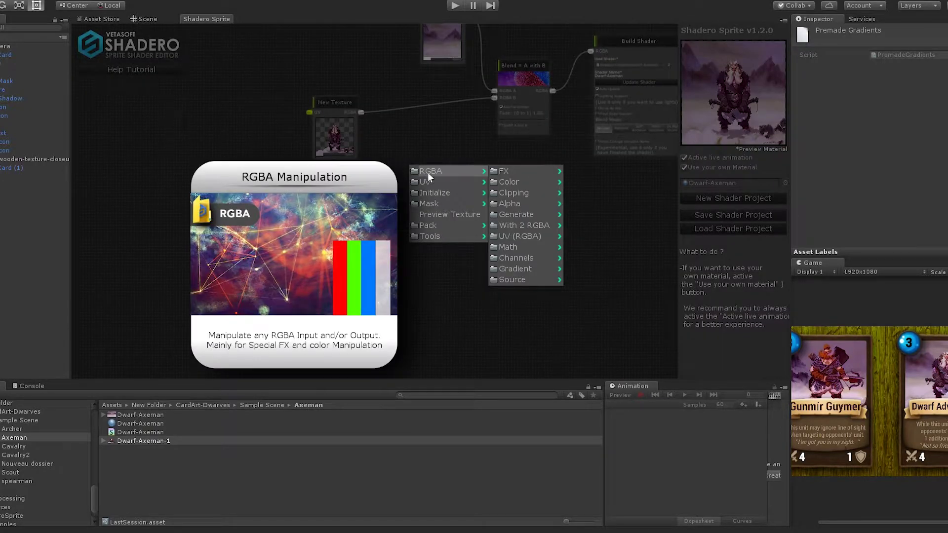
pyautogui.moveTo(532, 215)
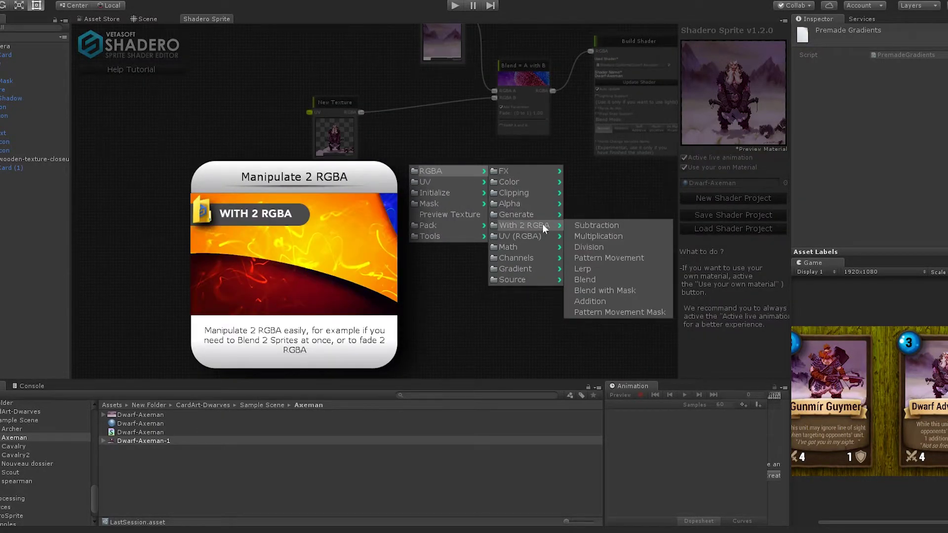
pyautogui.click(627, 302)
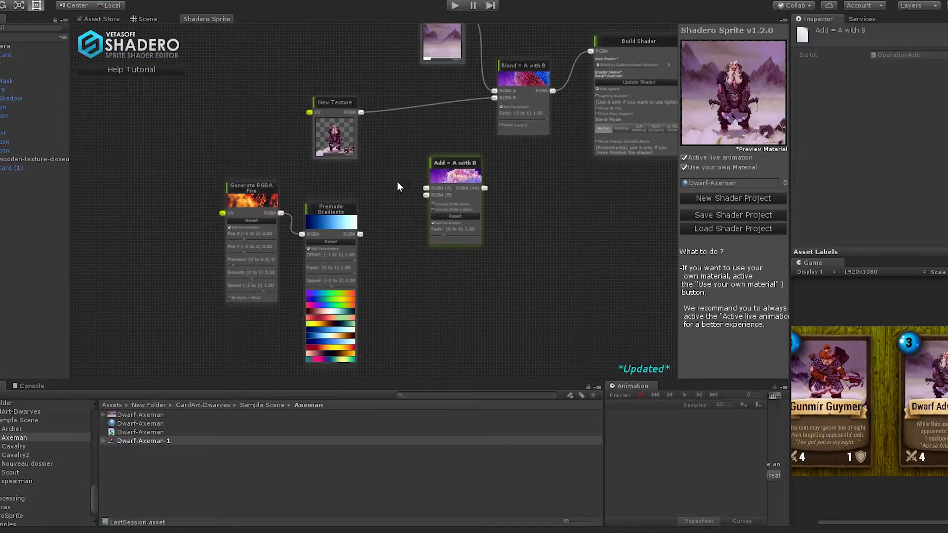
# Wire the character texture to A, the blue fire to B, and the result into Blend's RGBA B
pyautogui.moveTo(360, 112); pyautogui.dragTo(426, 188)
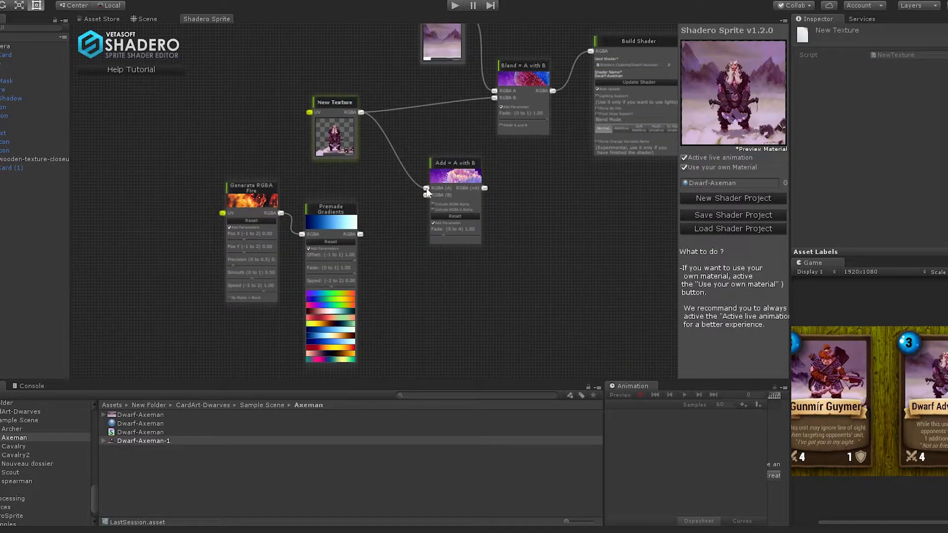
pyautogui.moveTo(361, 235); pyautogui.dragTo(424, 197)
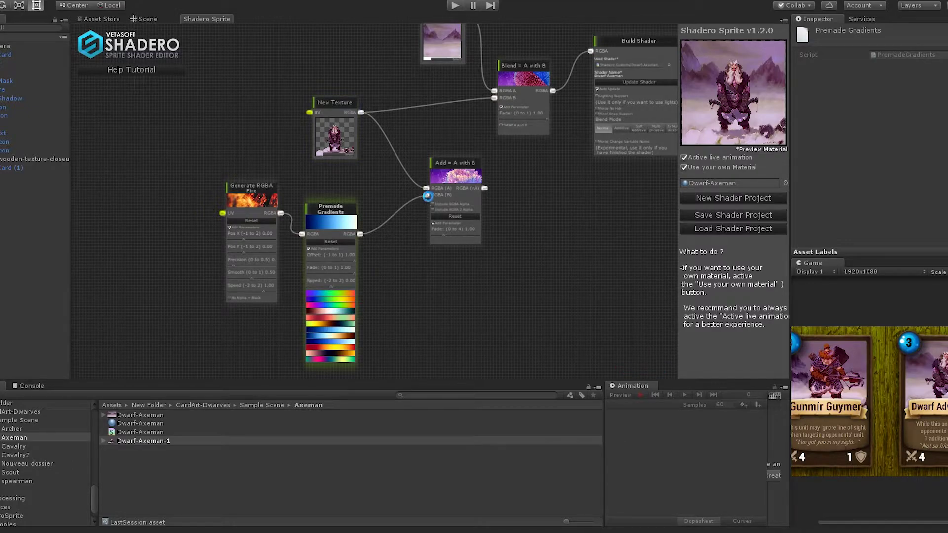
pyautogui.moveTo(485, 187); pyautogui.dragTo(493, 102)
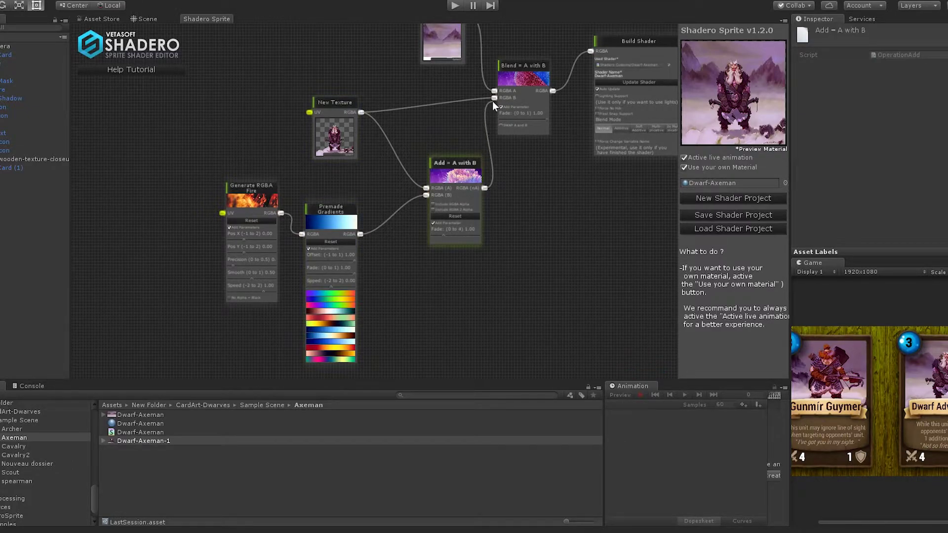
pyautogui.moveTo(456, 165); pyautogui.dragTo(446, 145)
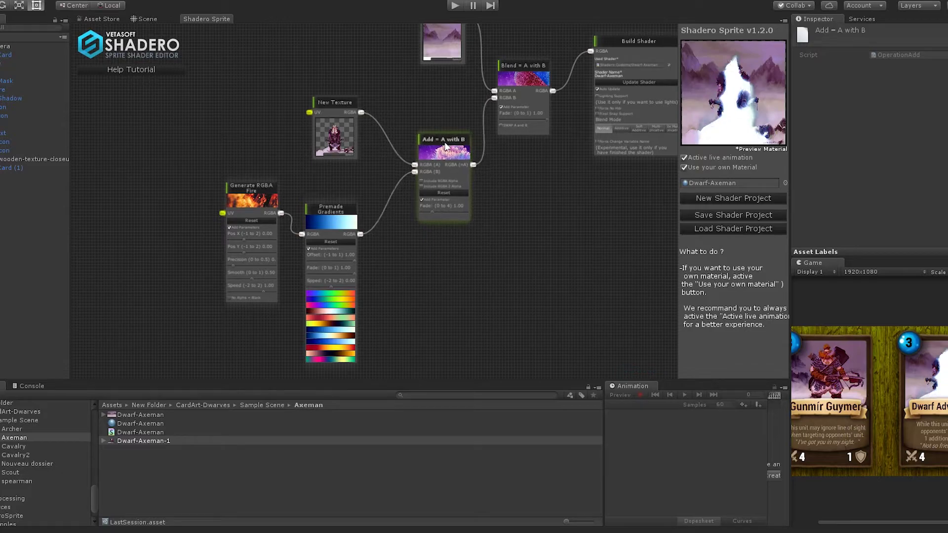
pyautogui.scroll(3, 455, 281)
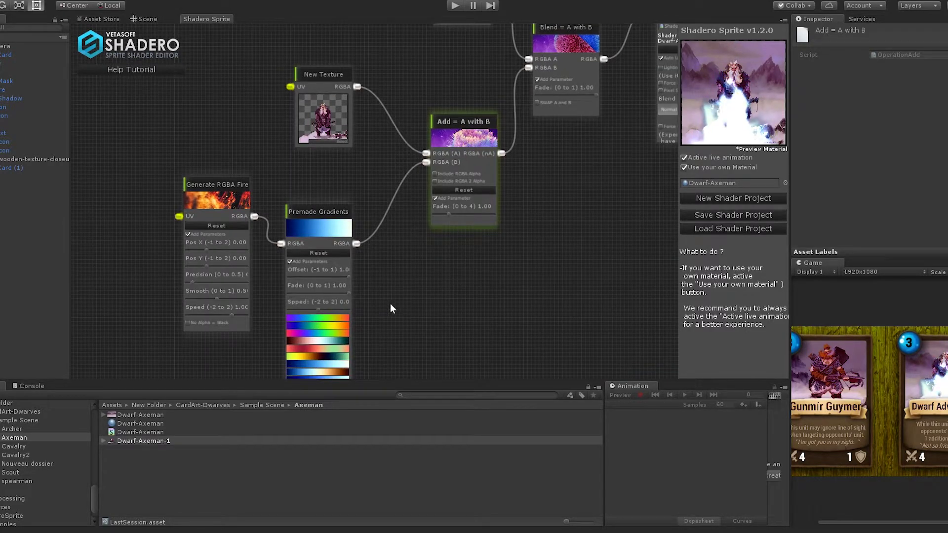
pyautogui.moveTo(402, 302); pyautogui.dragTo(444, 257, button='middle')
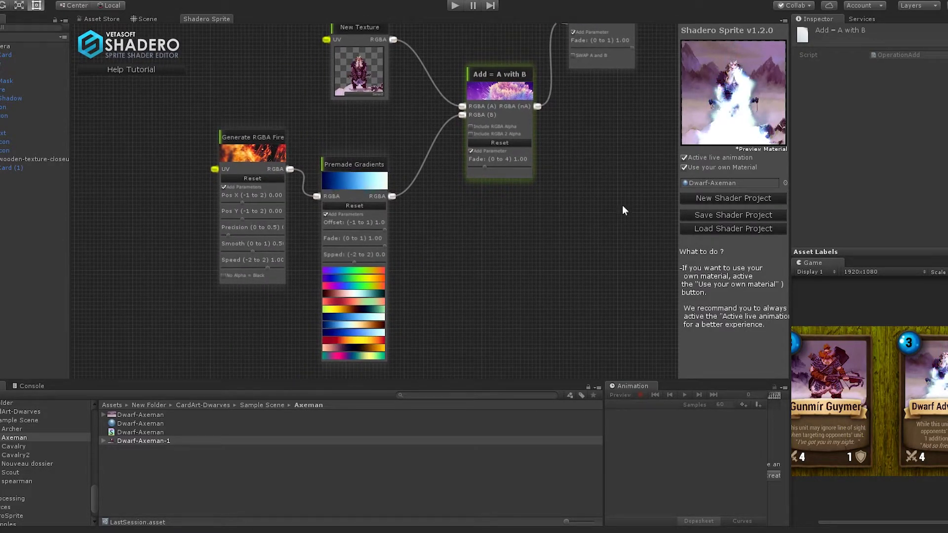
pyautogui.moveTo(750, 64)
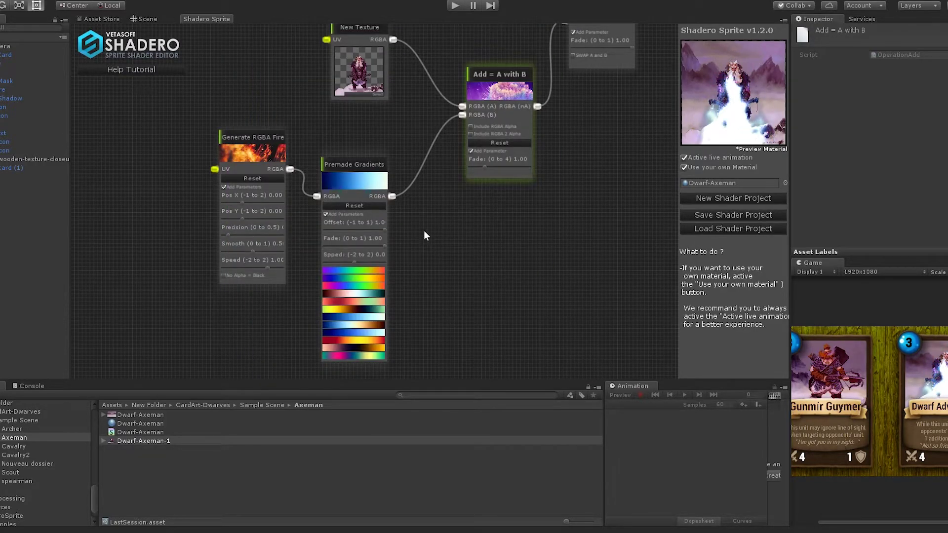
# Add a Circle Fade FX node to the graph
pyautogui.rightClick(425, 226)
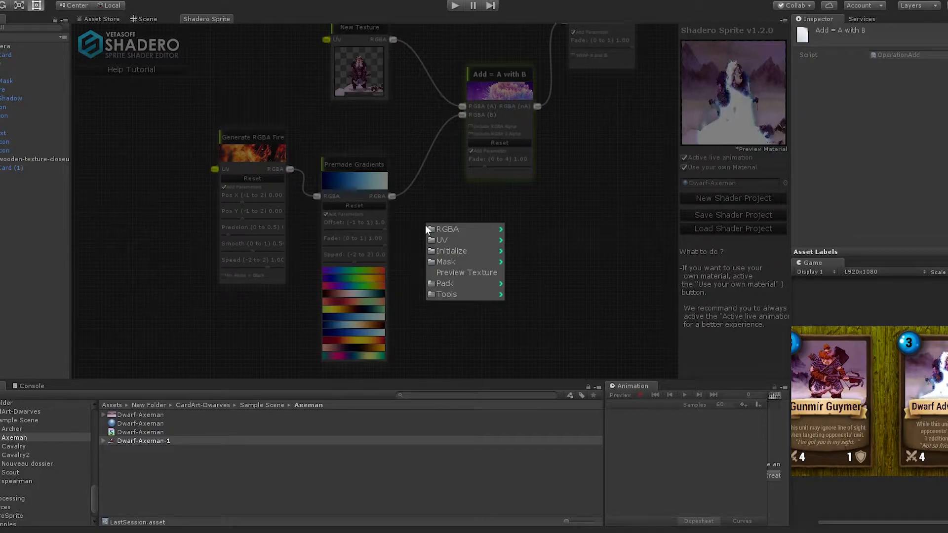
pyautogui.moveTo(425, 226)
pyautogui.moveTo(536, 229)
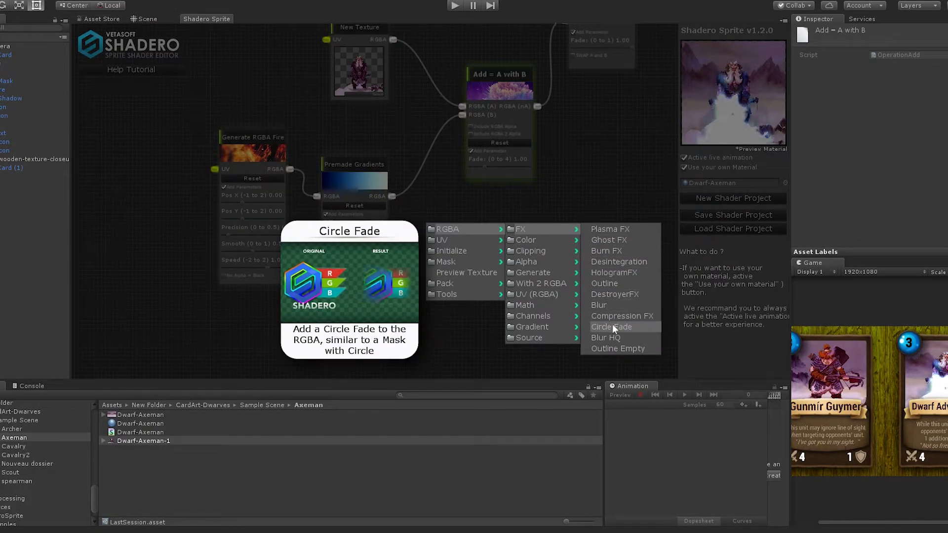
pyautogui.click(625, 325)
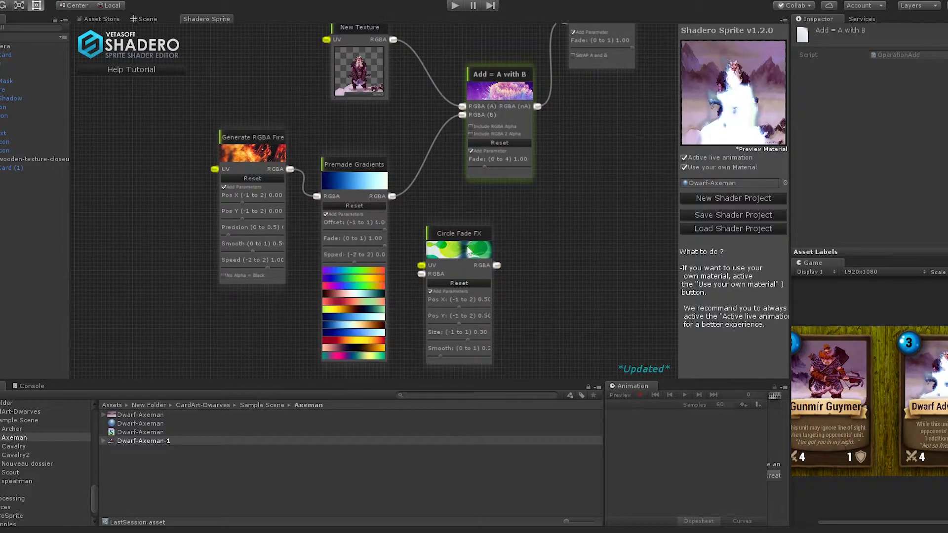
pyautogui.moveTo(470, 253); pyautogui.dragTo(468, 225)
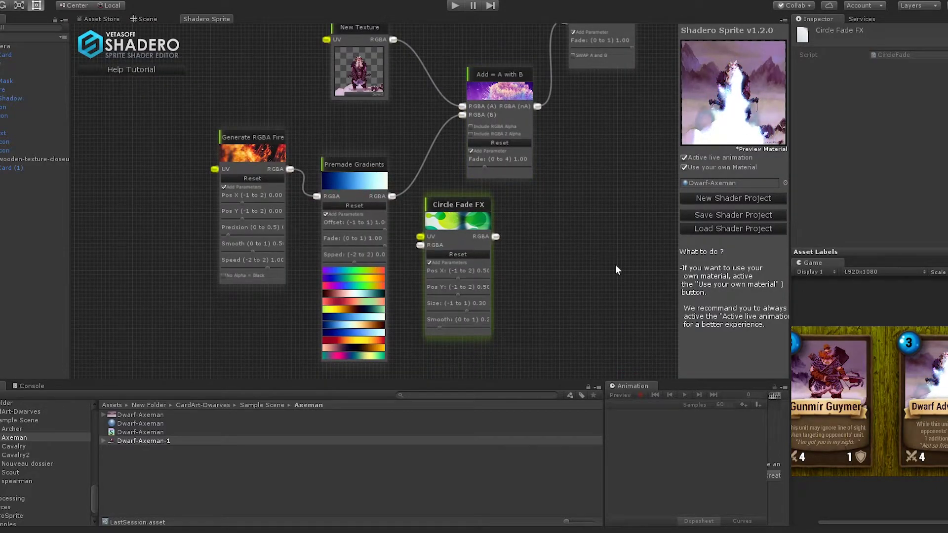
# Arrange the Fire, Premade Gradients and Circle Fade FX nodes in a compact row and enlarge the preview
pyautogui.scroll(-3, 568, 247)
pyautogui.moveTo(279, 150); pyautogui.dragTo(203, 140)
pyautogui.moveTo(344, 186); pyautogui.dragTo(408, 237)
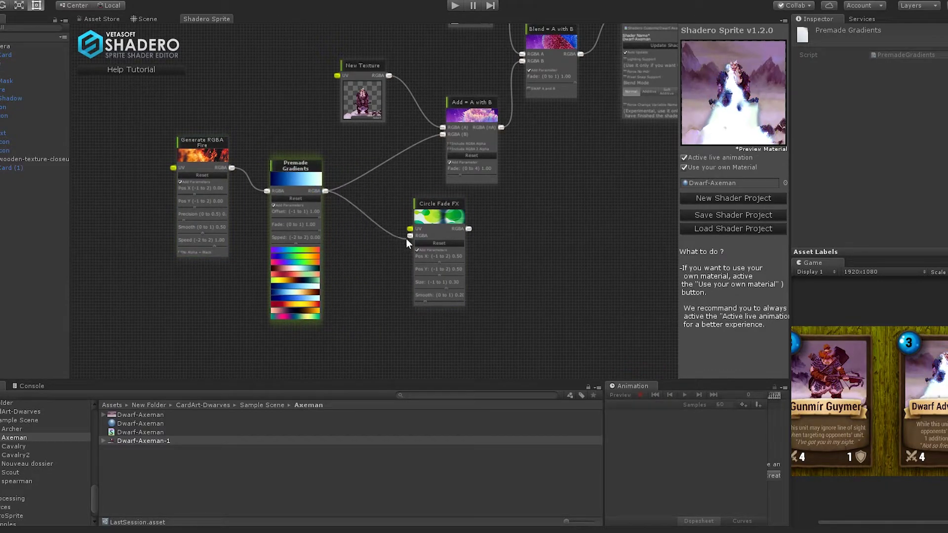
pyautogui.moveTo(436, 203); pyautogui.dragTo(442, 135)
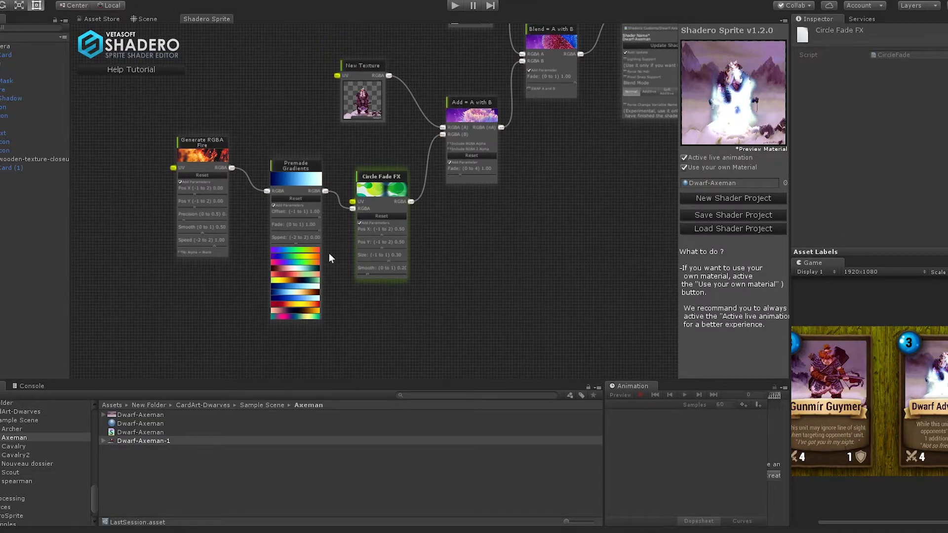
pyautogui.click(718, 111)
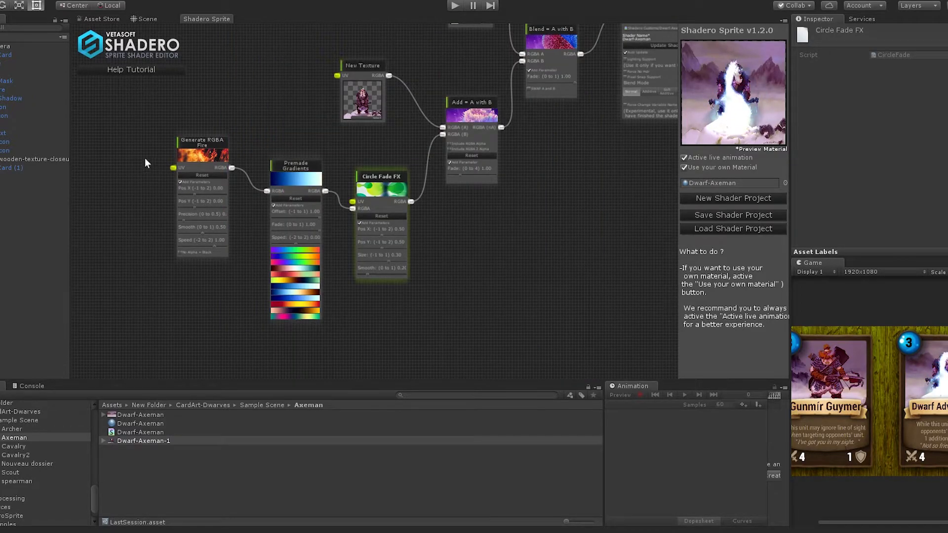
pyautogui.moveTo(143, 159); pyautogui.dragTo(363, 210, button='middle')
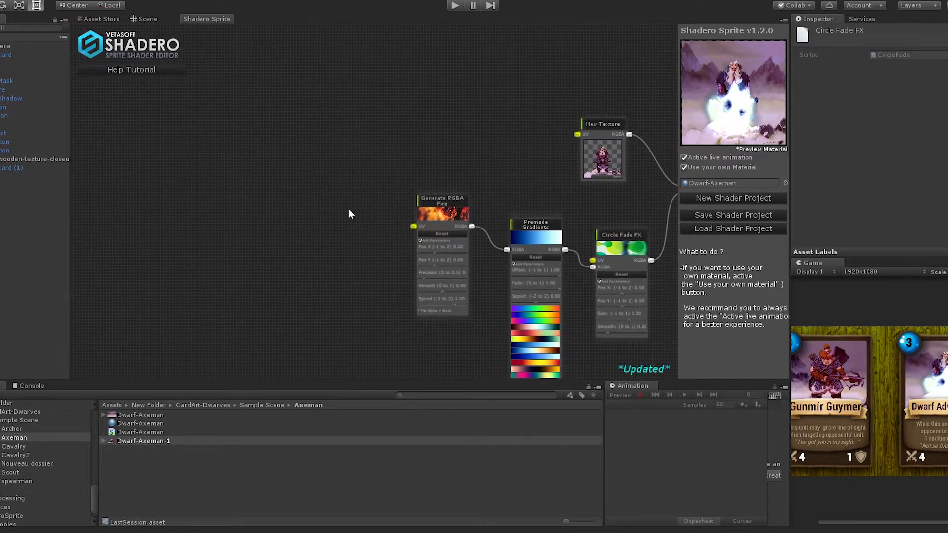
# Add a Zoom UV node beside the fire node and wire its UV output to Circle Fade FX's UV input
pyautogui.rightClick(258, 135)
pyautogui.moveTo(275, 146)
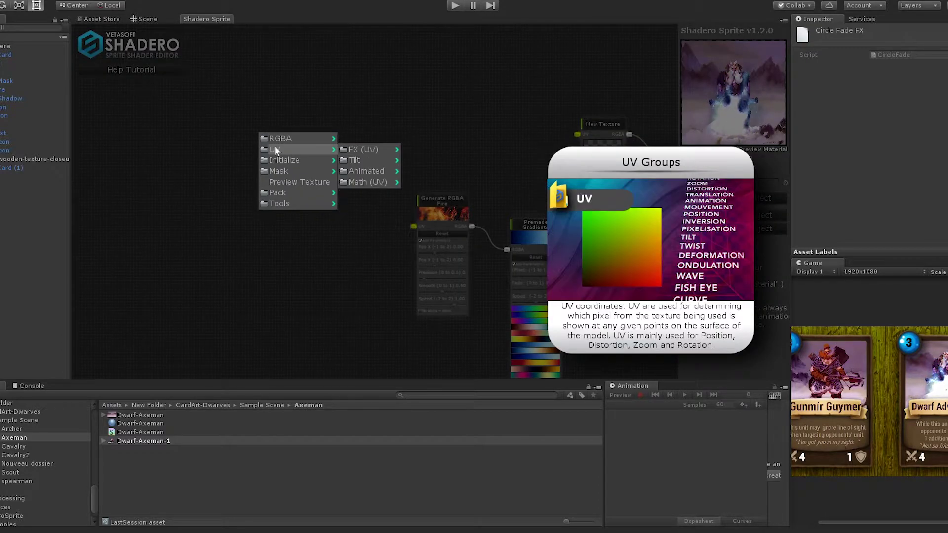
pyautogui.moveTo(371, 147)
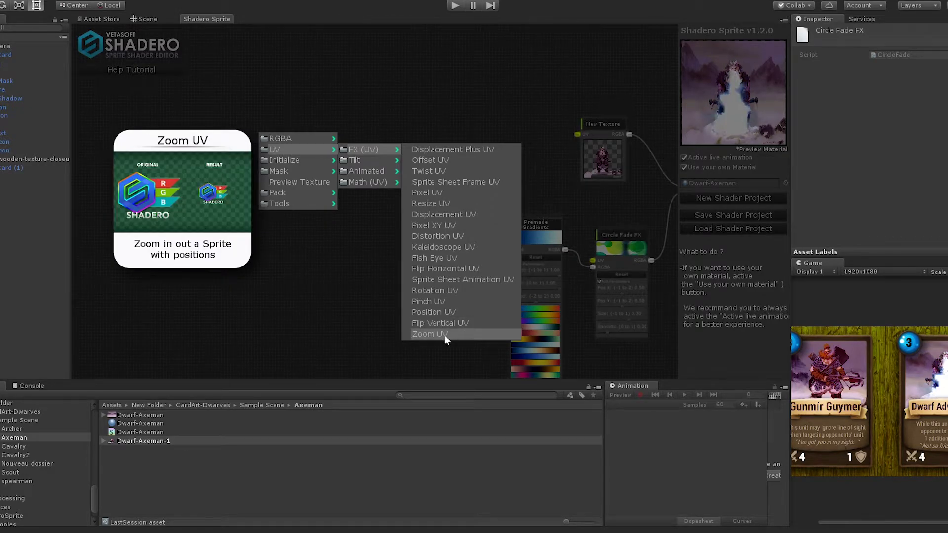
pyautogui.click(430, 333)
pyautogui.moveTo(440, 342); pyautogui.dragTo(321, 262, button='middle')
pyautogui.moveTo(240, 95); pyautogui.dragTo(363, 165)
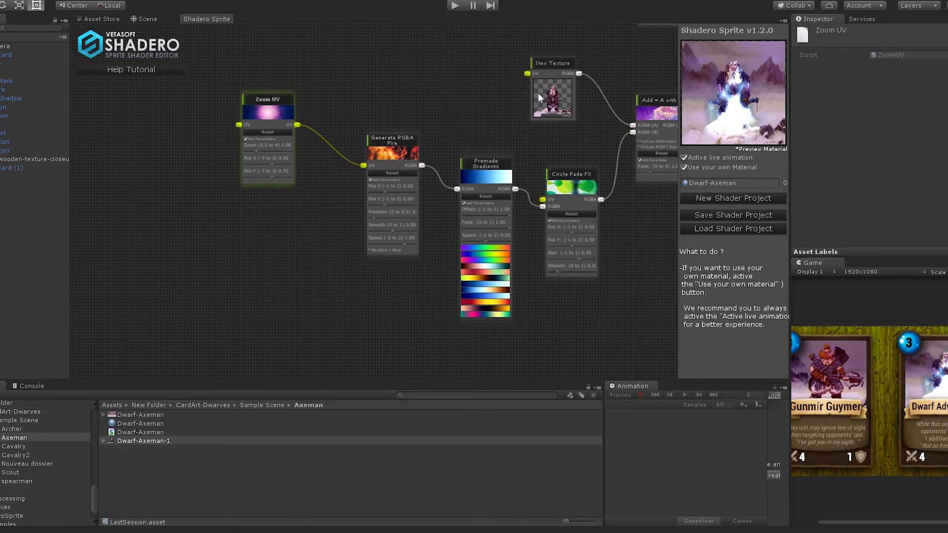
pyautogui.moveTo(297, 125); pyautogui.dragTo(542, 203)
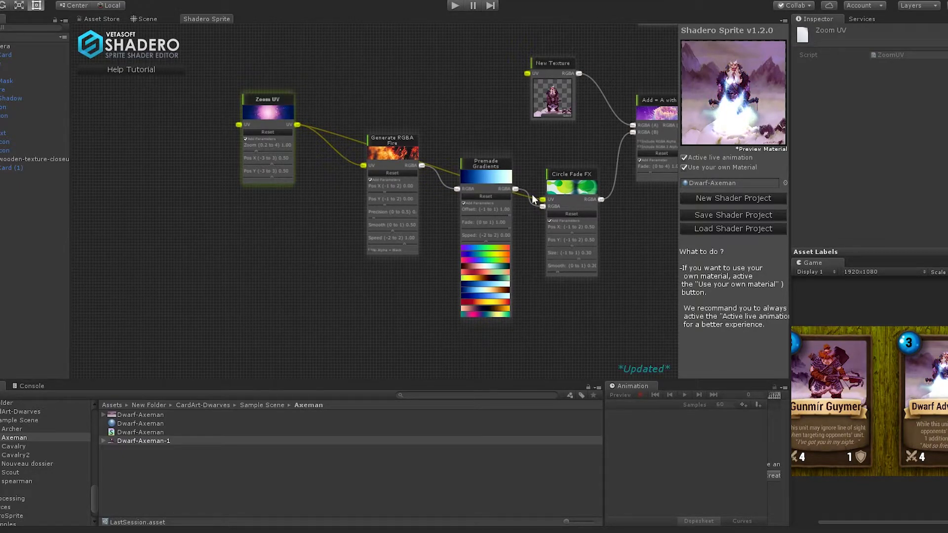
pyautogui.moveTo(486, 164); pyautogui.dragTo(478, 212)
pyautogui.moveTo(393, 140); pyautogui.dragTo(396, 182)
pyautogui.moveTo(268, 106); pyautogui.dragTo(316, 108)
# Adjust the Zoom UV node's Zoom and Pos Y sliders, settling Pos Y at 0.46
pyautogui.moveTo(462, 134); pyautogui.dragTo(201, 226, button='middle')
pyautogui.scroll(5, 279, 226)
pyautogui.moveTo(272, 198); pyautogui.dragTo(301, 189)
pyautogui.moveTo(298, 241); pyautogui.dragTo(302, 237)
pyautogui.moveTo(630, 269); pyautogui.dragTo(142, 270, button='middle')
pyautogui.click(394, 229)
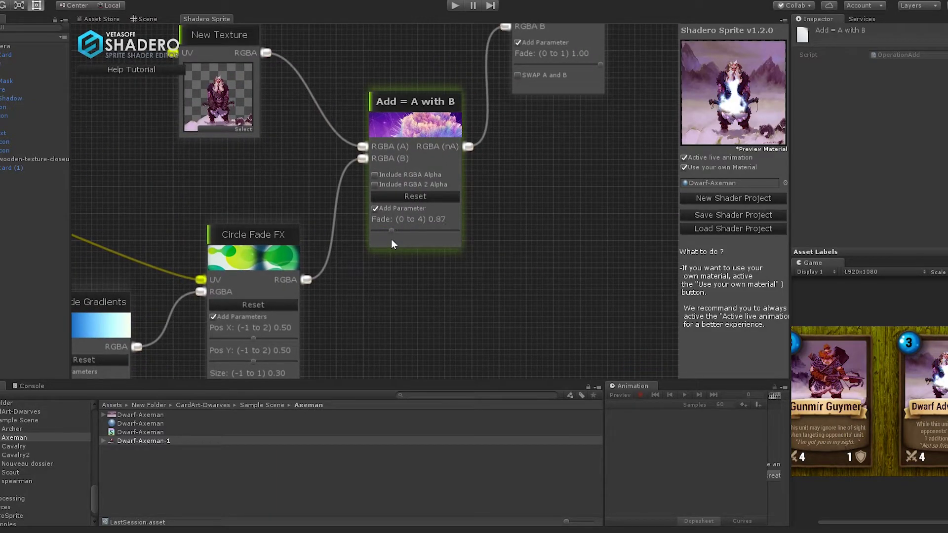
pyautogui.moveTo(149, 200); pyautogui.dragTo(571, 220, button='middle')
pyautogui.click(222, 239)
pyautogui.moveTo(225, 260); pyautogui.dragTo(220, 260)
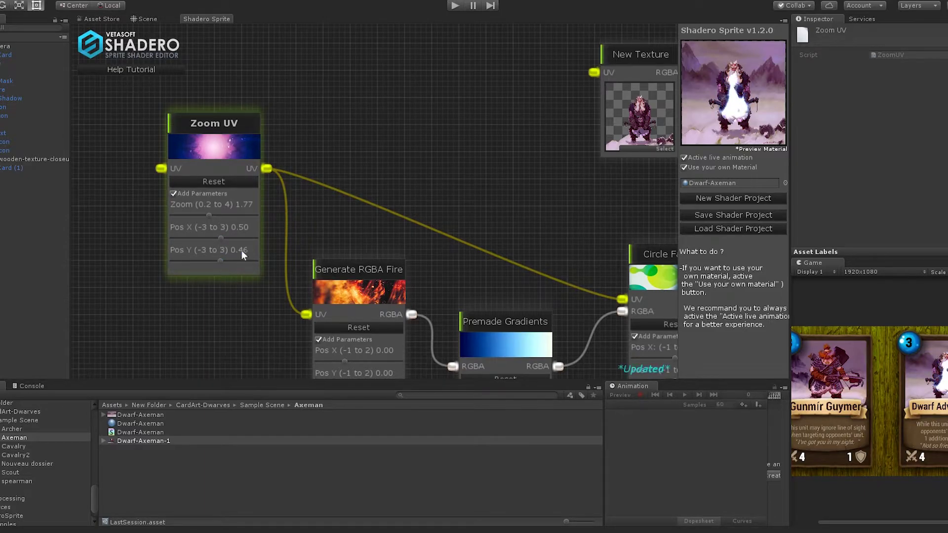
# Close the enlarged preview and select the New Texture node
pyautogui.moveTo(577, 202); pyautogui.dragTo(260, 198, button='middle')
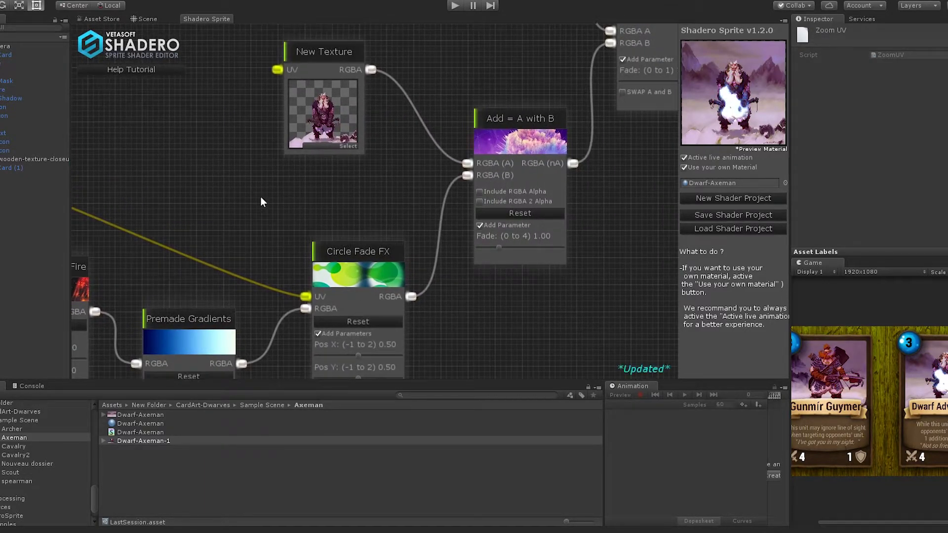
pyautogui.moveTo(716, 93)
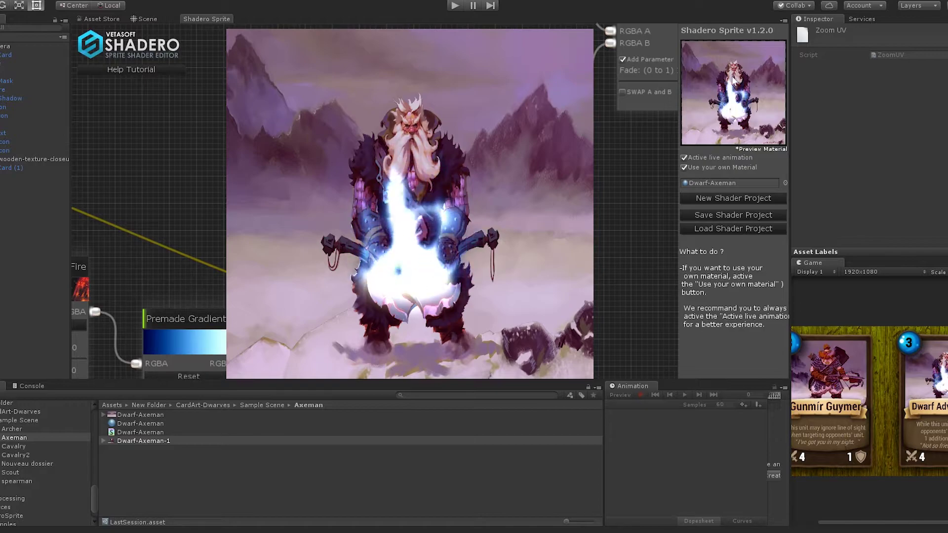
pyautogui.click(323, 58)
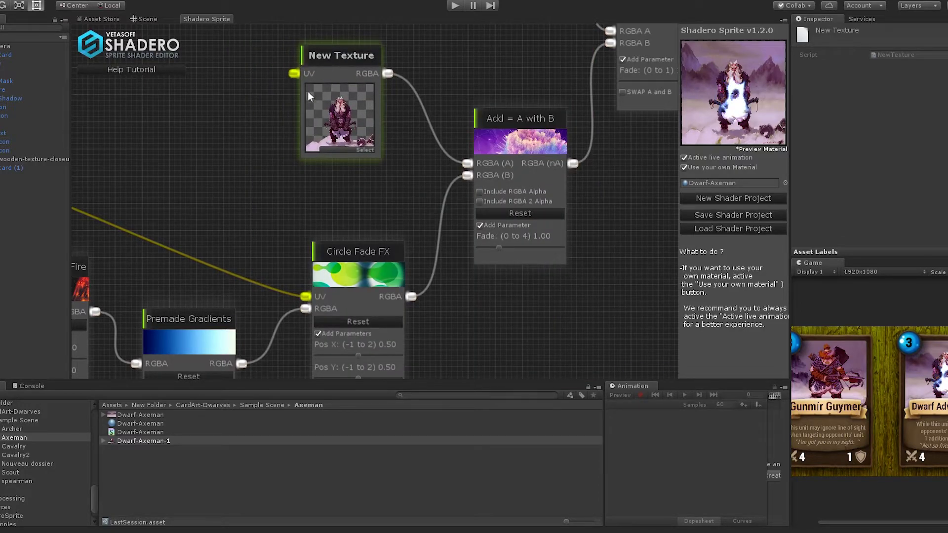
pyautogui.scroll(-2, 295, 139)
pyautogui.scroll(-2, 295, 140)
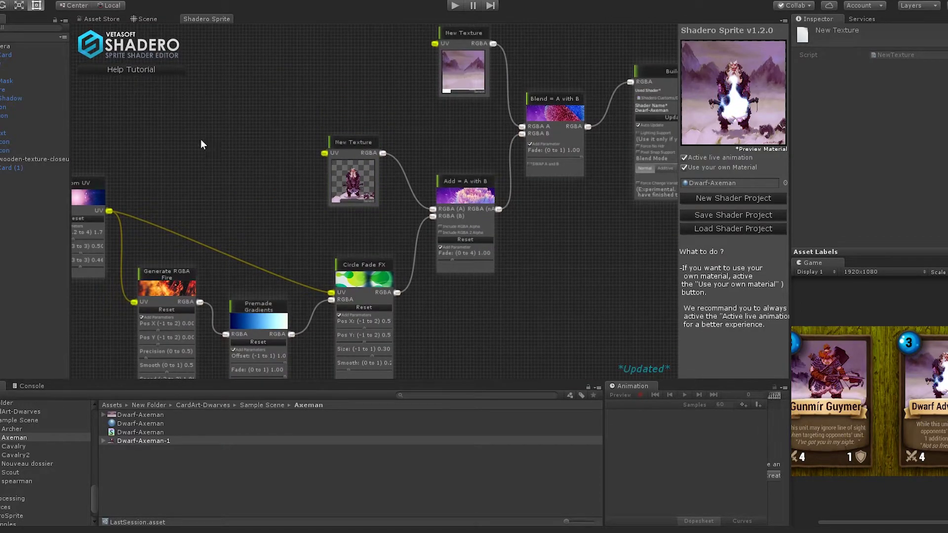
# Add a Displacement UV FX node in the upper middle of the graph
pyautogui.rightClick(199, 138)
pyautogui.moveTo(209, 152)
pyautogui.moveTo(303, 152)
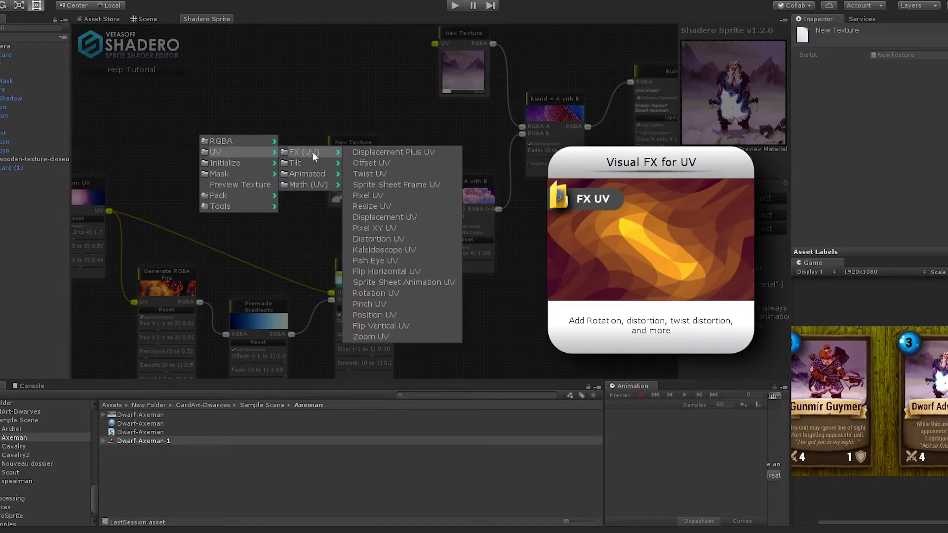
pyautogui.click(400, 217)
pyautogui.moveTo(235, 145); pyautogui.dragTo(367, 31)
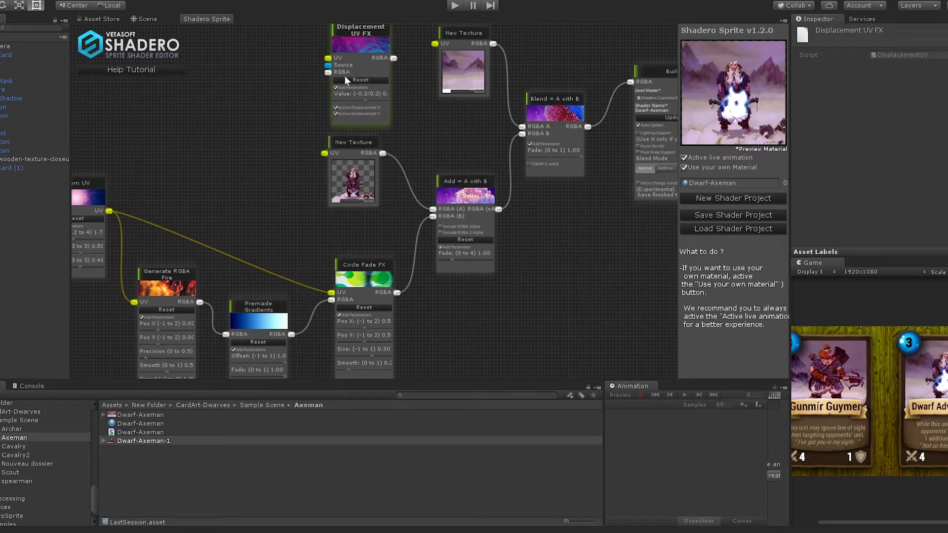
pyautogui.moveTo(352, 143); pyautogui.dragTo(357, 154)
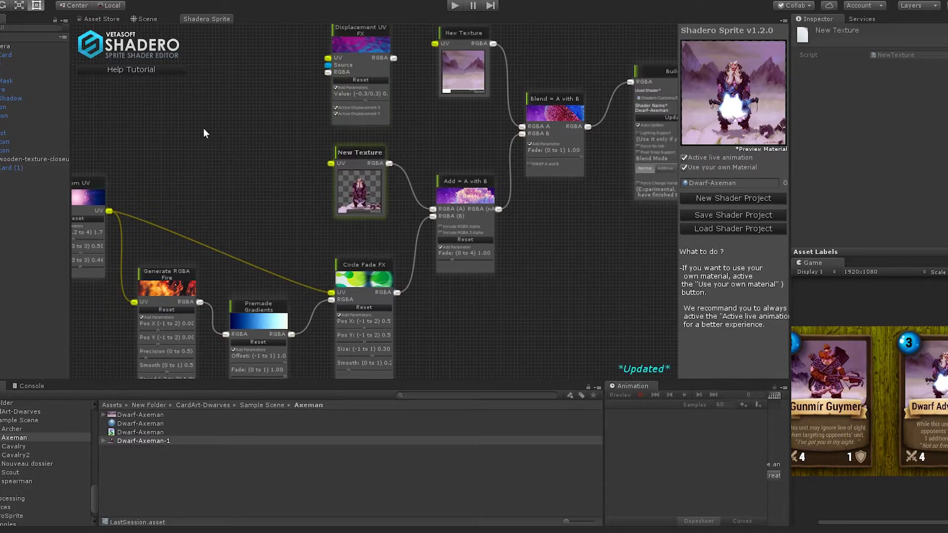
# Add a Source New Texture holding Dwarf-Axeman-1 into Displacement UV FX, which feeds Add's RGBA (A)
pyautogui.rightClick(192, 114)
pyautogui.moveTo(211, 140)
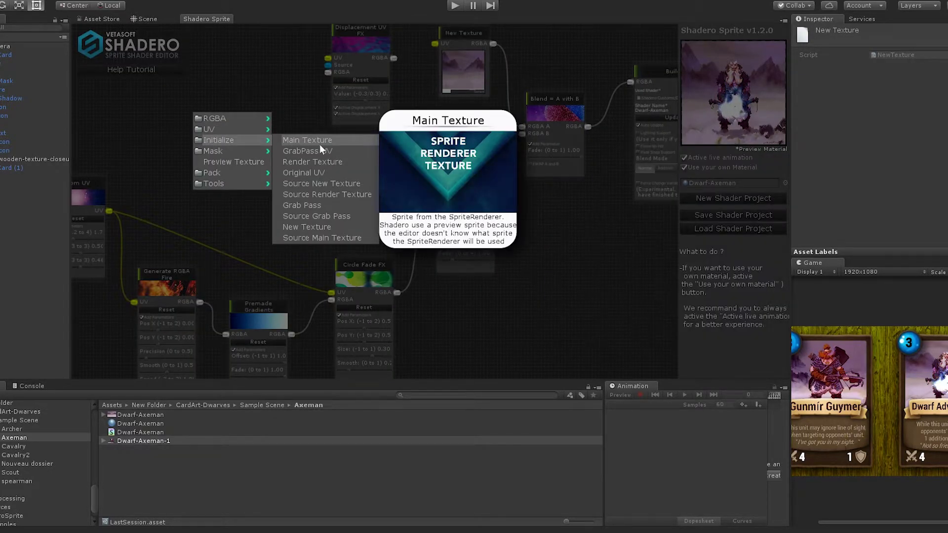
pyautogui.click(340, 185)
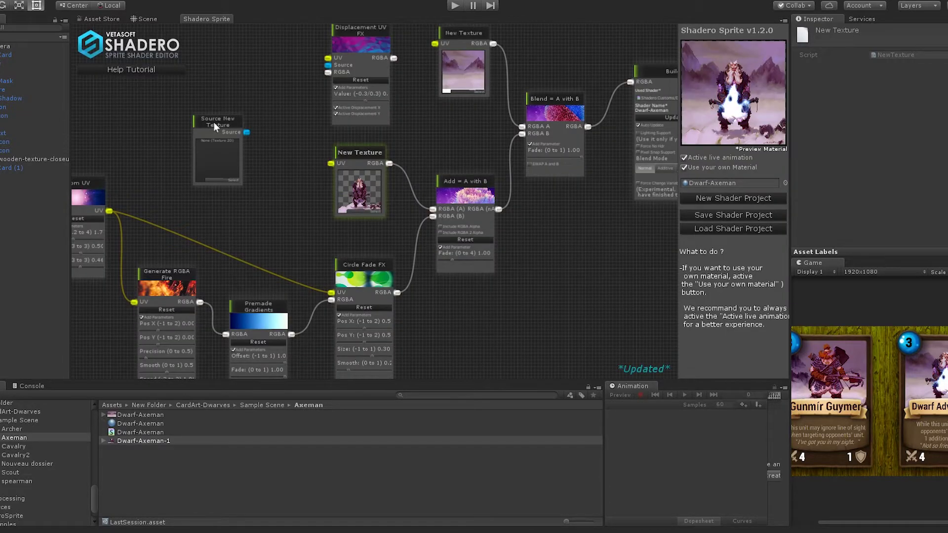
pyautogui.moveTo(213, 122); pyautogui.dragTo(239, 108)
pyautogui.moveTo(118, 445); pyautogui.dragTo(247, 163)
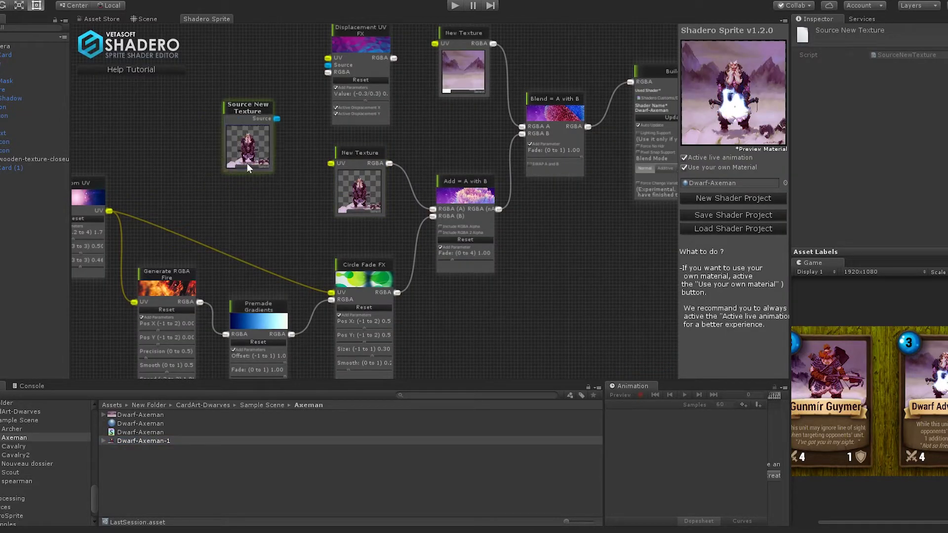
pyautogui.moveTo(277, 119); pyautogui.dragTo(329, 66)
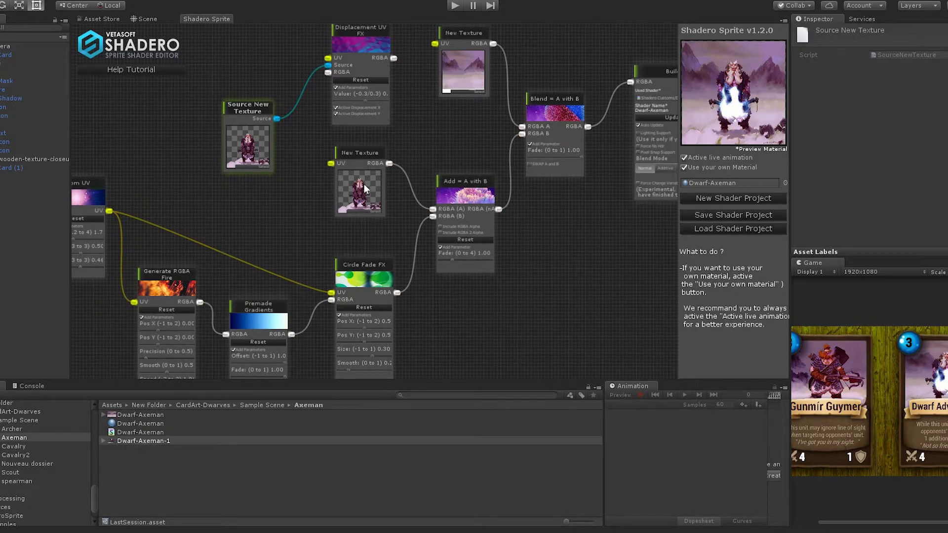
pyautogui.moveTo(394, 59); pyautogui.dragTo(433, 209)
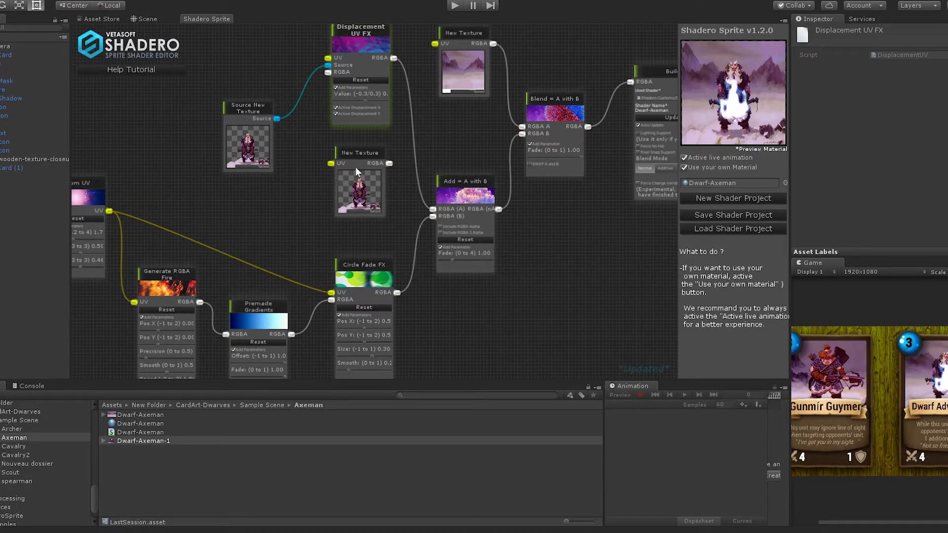
# Delete the old New Texture node and wire Circle Fade FX into the displacement's RGBA input
pyautogui.rightClick(357, 151)
pyautogui.click(376, 155)
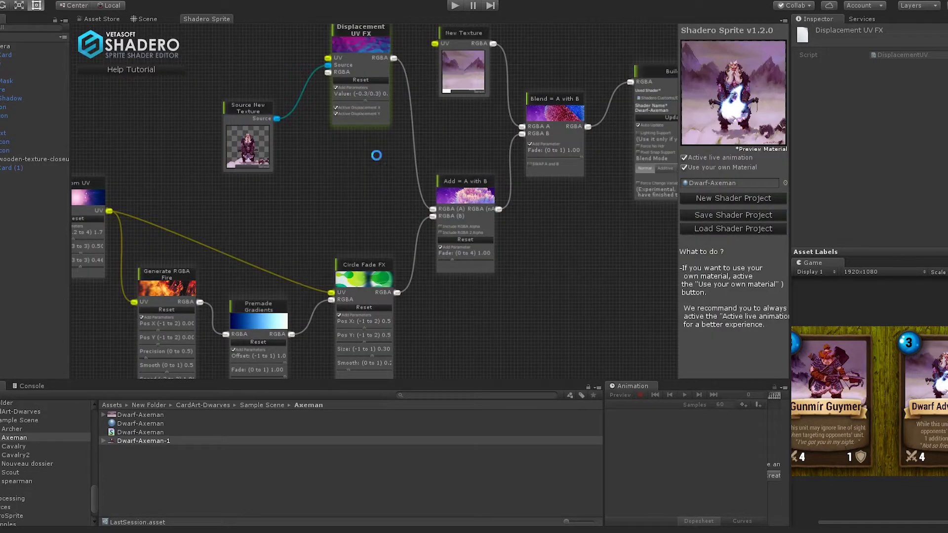
pyautogui.moveTo(363, 43); pyautogui.dragTo(371, 132)
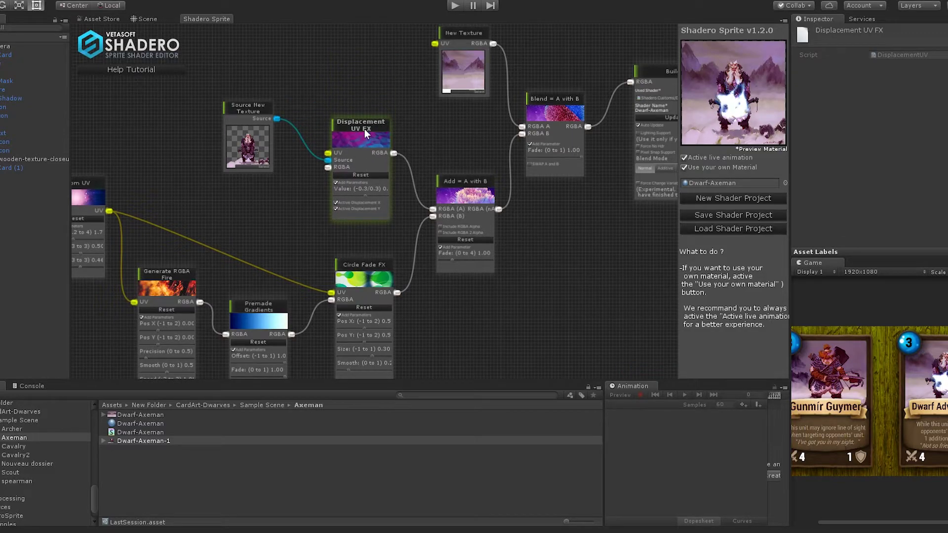
pyautogui.moveTo(360, 201); pyautogui.dragTo(389, 153, button='middle')
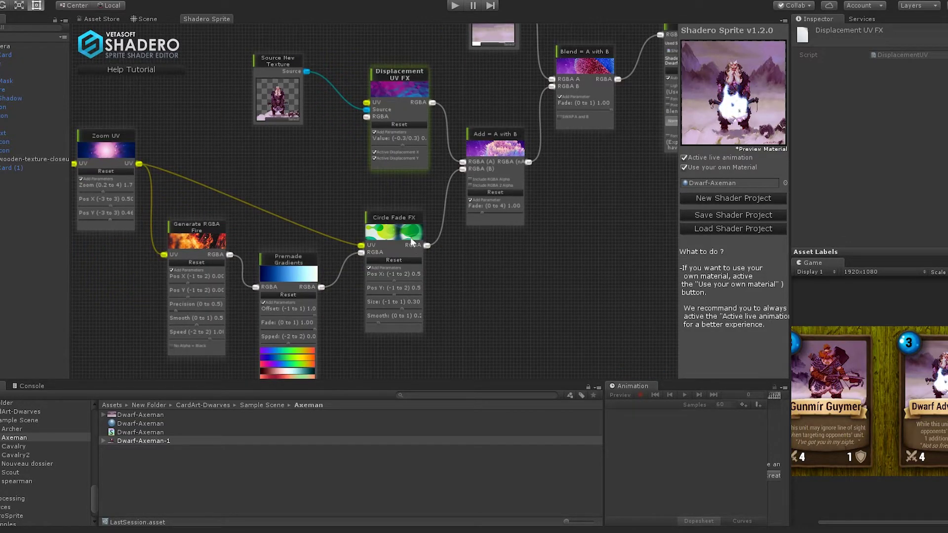
pyautogui.moveTo(427, 245); pyautogui.dragTo(367, 118)
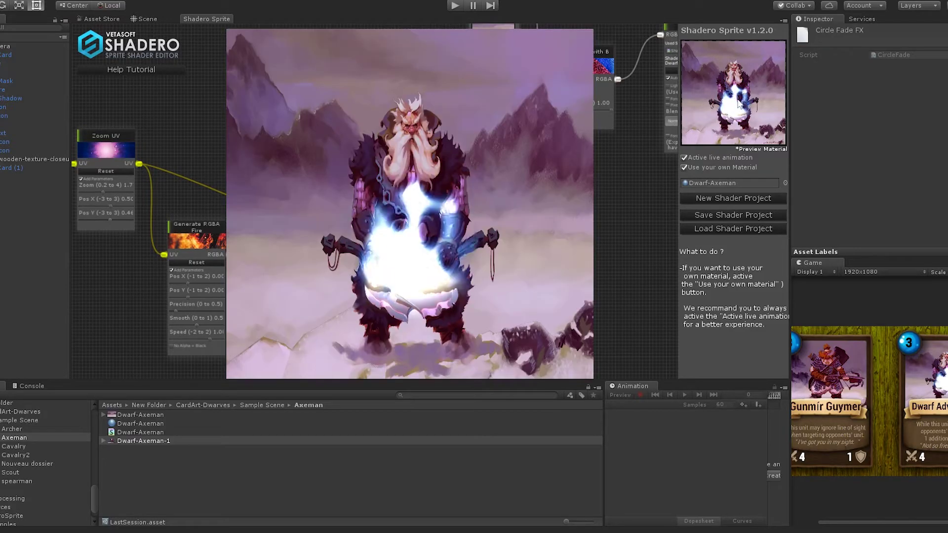
pyautogui.click(400, 146)
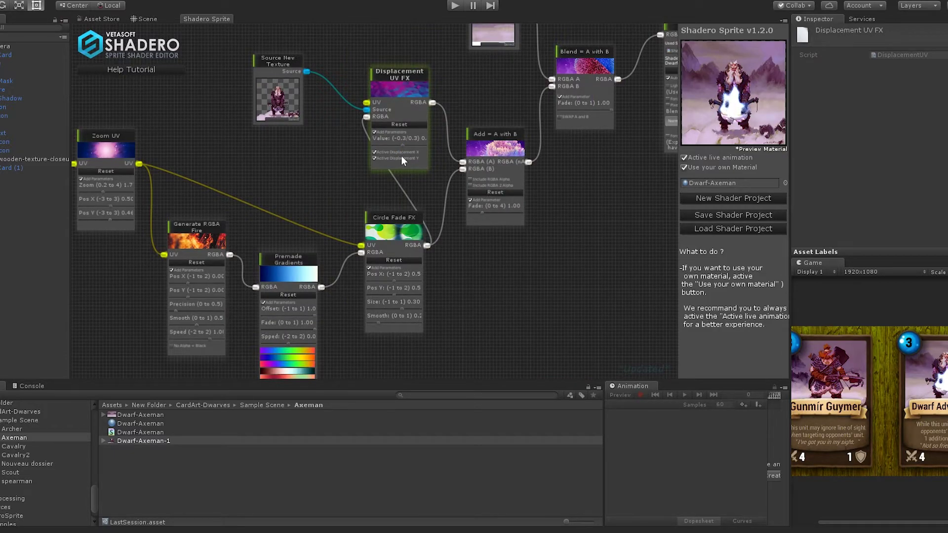
pyautogui.moveTo(279, 150); pyautogui.dragTo(227, 280)
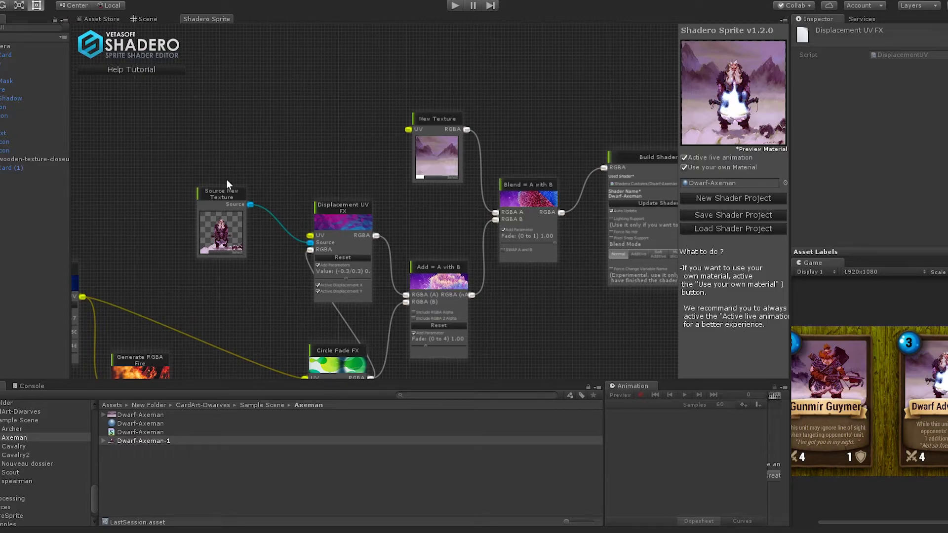
# Duplicate the Source New Texture node and load the background texture into the copy
pyautogui.rightClick(218, 195)
pyautogui.click(238, 209)
pyautogui.moveTo(238, 207); pyautogui.dragTo(316, 63)
pyautogui.moveTo(134, 415); pyautogui.dragTo(325, 96)
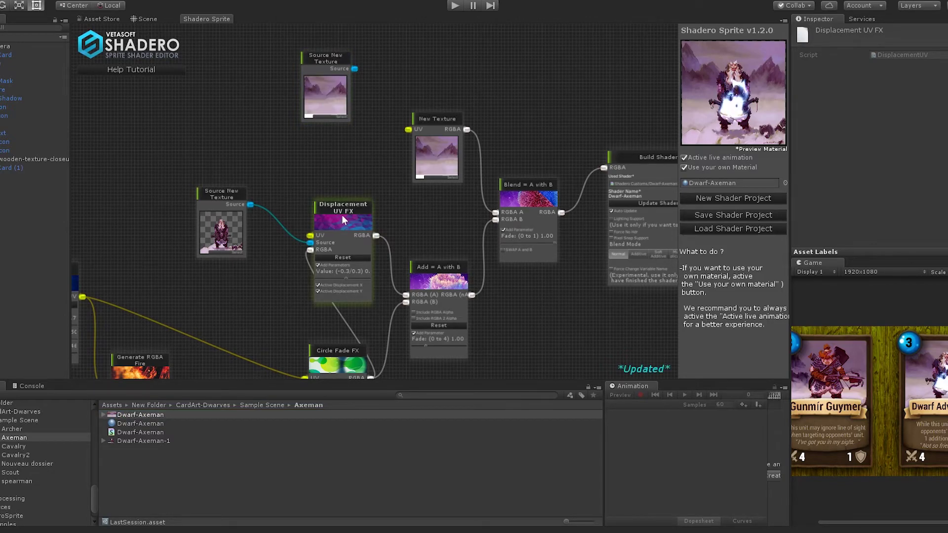
# Duplicate Displacement UV FX, feed it the new source and connect its output to Blend's RGBA A
pyautogui.rightClick(343, 209)
pyautogui.click(365, 224)
pyautogui.moveTo(357, 215); pyautogui.dragTo(422, 34)
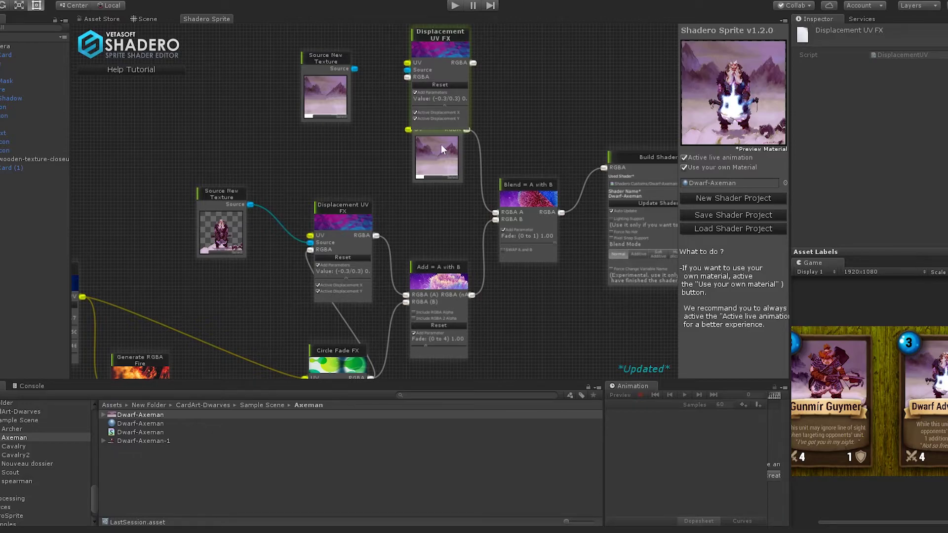
pyautogui.moveTo(460, 145); pyautogui.dragTo(460, 184)
pyautogui.moveTo(354, 69); pyautogui.dragTo(407, 70)
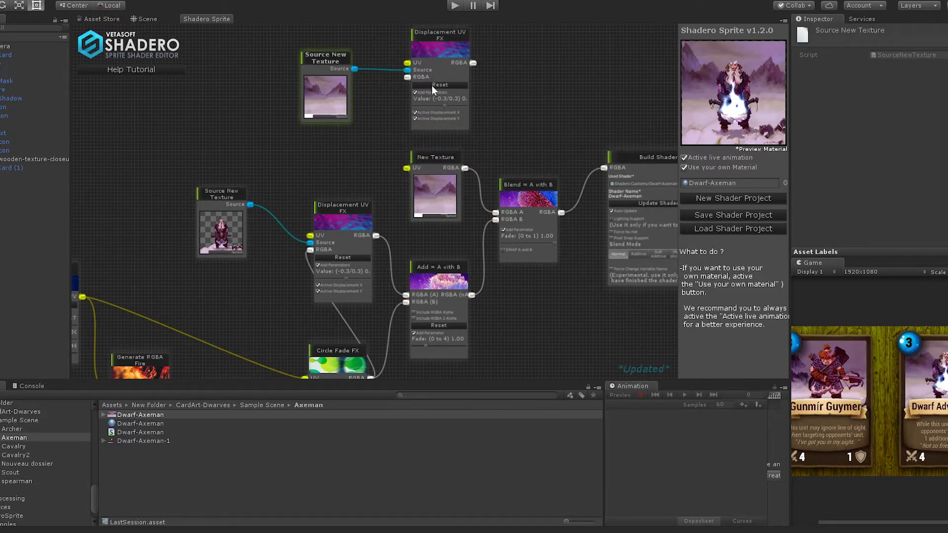
pyautogui.moveTo(472, 62); pyautogui.dragTo(495, 214)
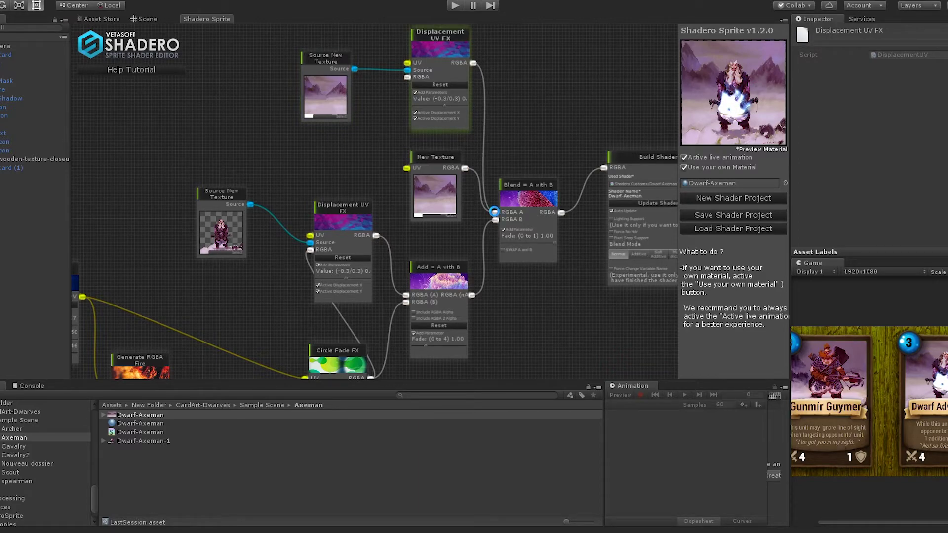
# Delete the unused New Texture node and reposition the top Displacement UV FX node
pyautogui.rightClick(423, 157)
pyautogui.click(430, 159)
pyautogui.moveTo(443, 46); pyautogui.dragTo(427, 55)
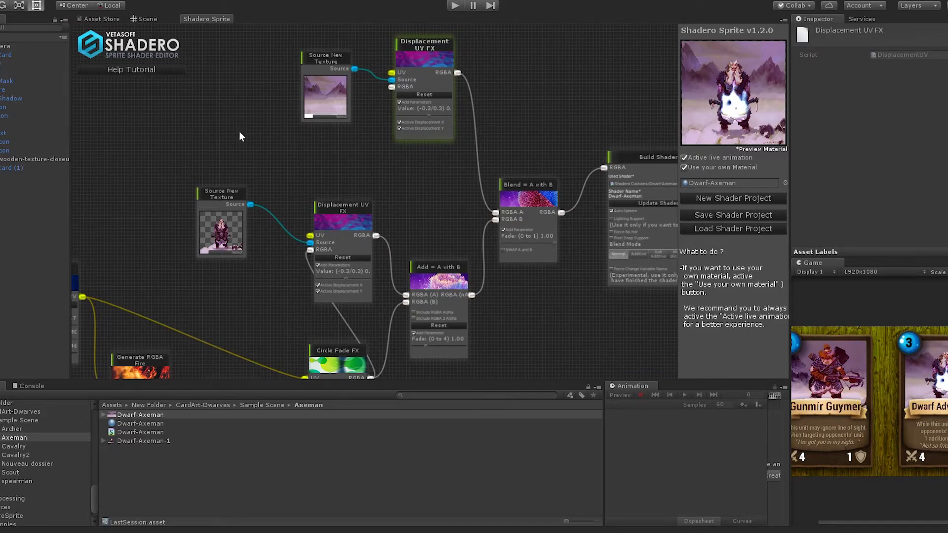
# Add a Generate Voronoi node (Size 8.00, Seed 1.00) beneath the background source node
pyautogui.rightClick(140, 105)
pyautogui.moveTo(167, 109)
pyautogui.moveTo(241, 112)
pyautogui.moveTo(243, 149)
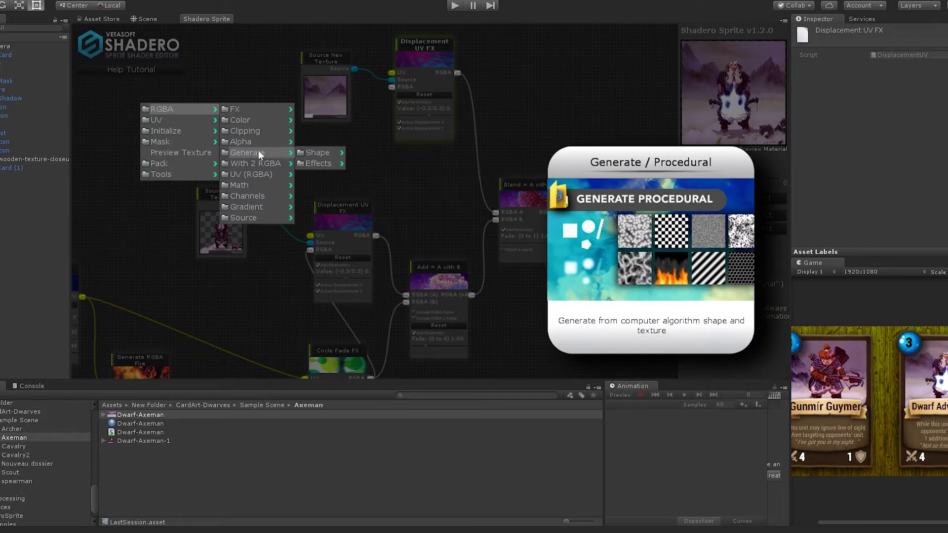
pyautogui.moveTo(307, 153)
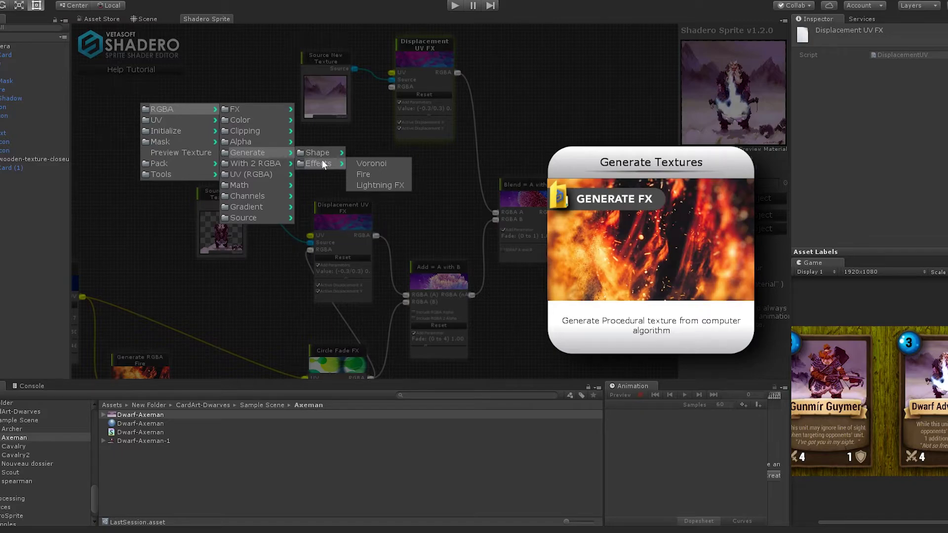
pyautogui.click(369, 165)
pyautogui.moveTo(188, 121); pyautogui.dragTo(390, 89)
pyautogui.moveTo(321, 55); pyautogui.dragTo(302, 20)
pyautogui.moveTo(219, 163); pyautogui.dragTo(298, 178)
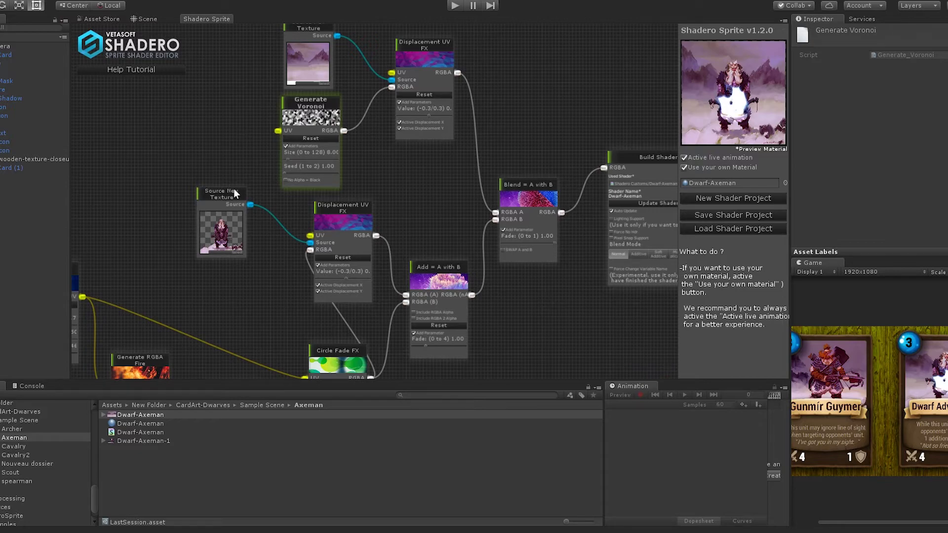
pyautogui.scroll(3, 233, 188)
pyautogui.moveTo(712, 87)
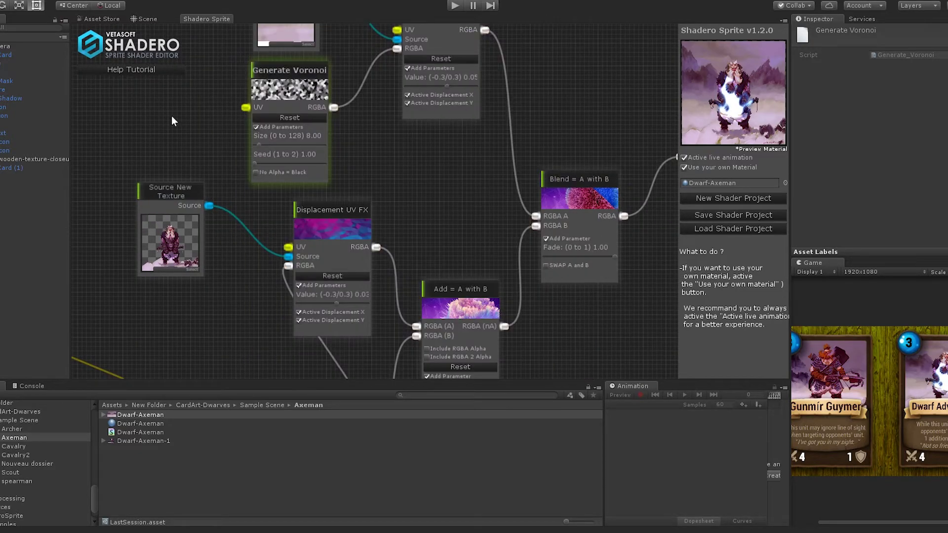
pyautogui.moveTo(140, 105); pyautogui.dragTo(366, 200, button='middle')
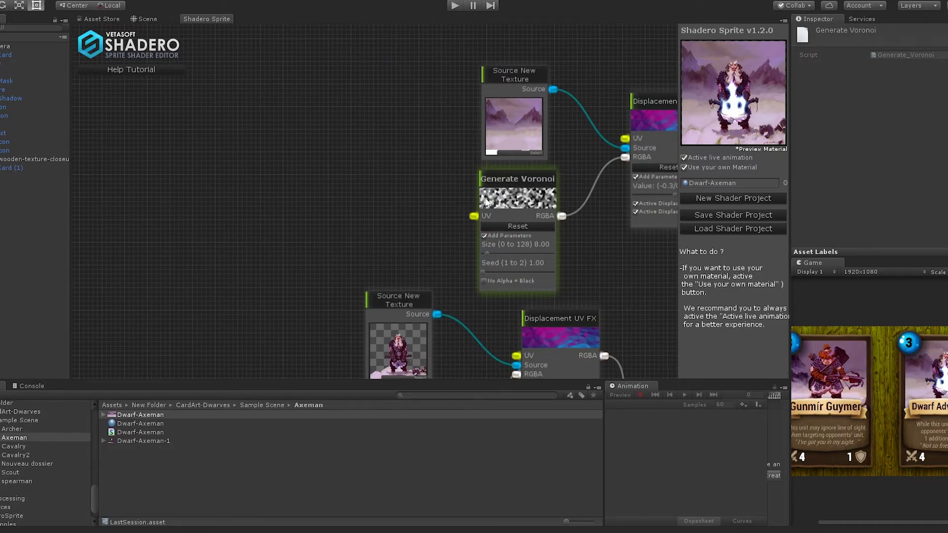
# Add an Animated Twist UV node and connect its output to Generate Voronoi's UV input
pyautogui.rightClick(221, 133)
pyautogui.moveTo(262, 147)
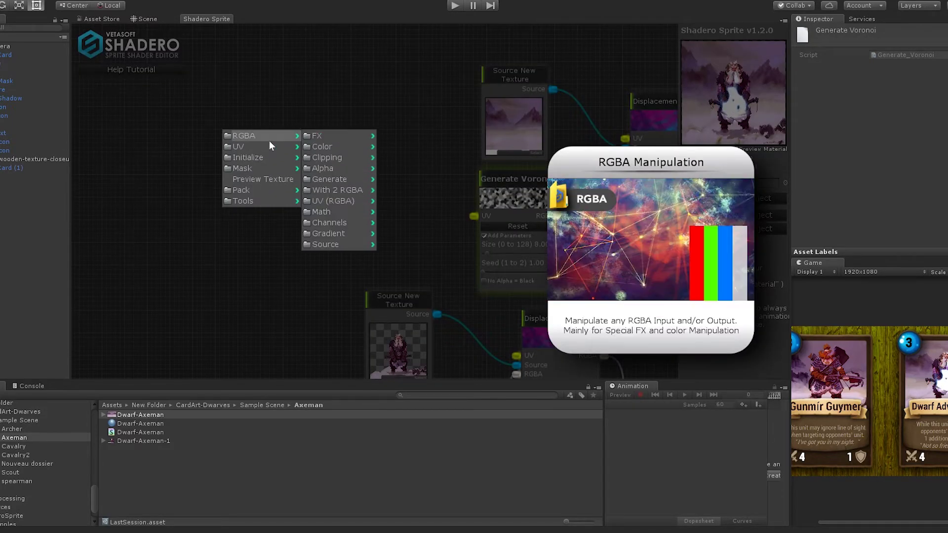
pyautogui.moveTo(335, 148)
pyautogui.moveTo(345, 165)
pyautogui.moveTo(416, 167)
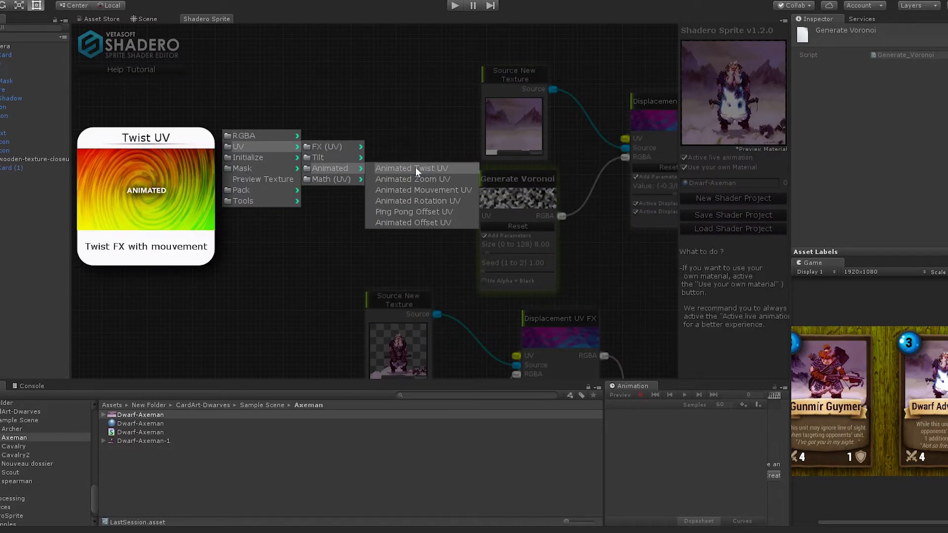
pyautogui.click(446, 167)
pyautogui.moveTo(273, 149); pyautogui.dragTo(364, 97)
pyautogui.moveTo(397, 127); pyautogui.dragTo(473, 217)
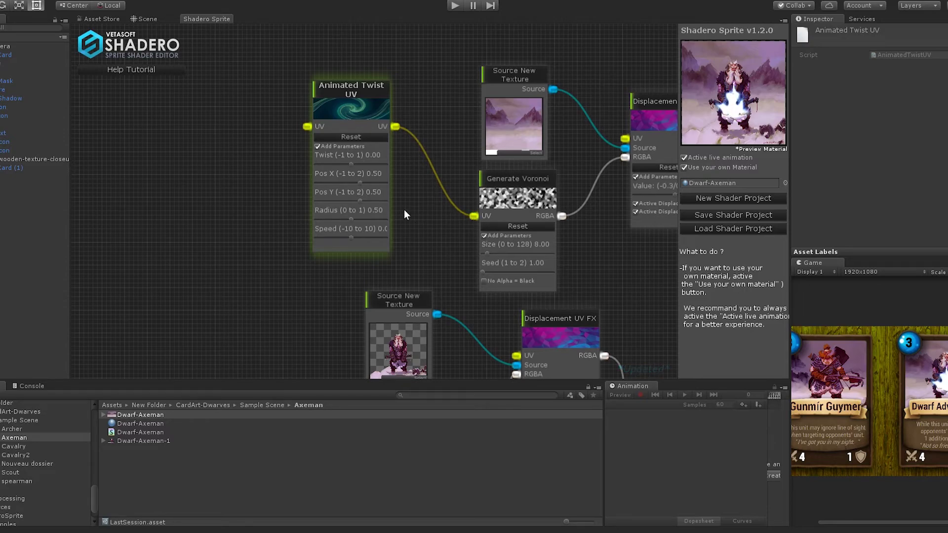
# Set the twist node to Twist 0.35, Speed 1.6 and Pos Y 0.53, checking the enlarged preview
pyautogui.moveTo(352, 165); pyautogui.dragTo(366, 167)
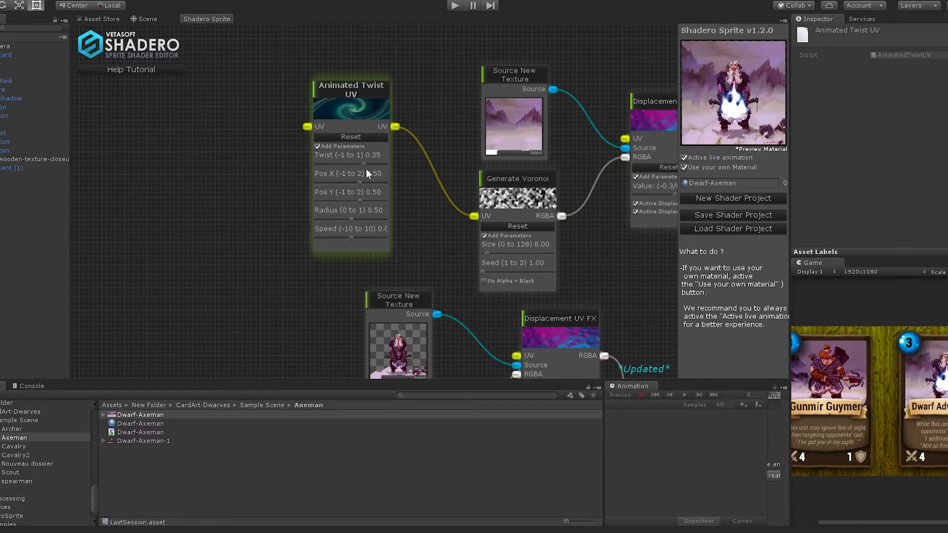
pyautogui.moveTo(351, 238); pyautogui.dragTo(357, 238)
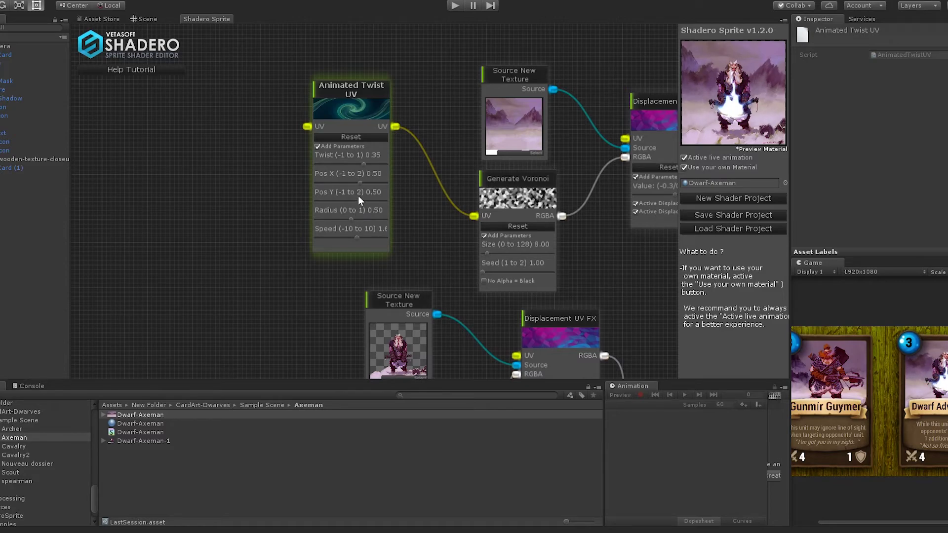
pyautogui.moveTo(360, 200); pyautogui.dragTo(360, 202)
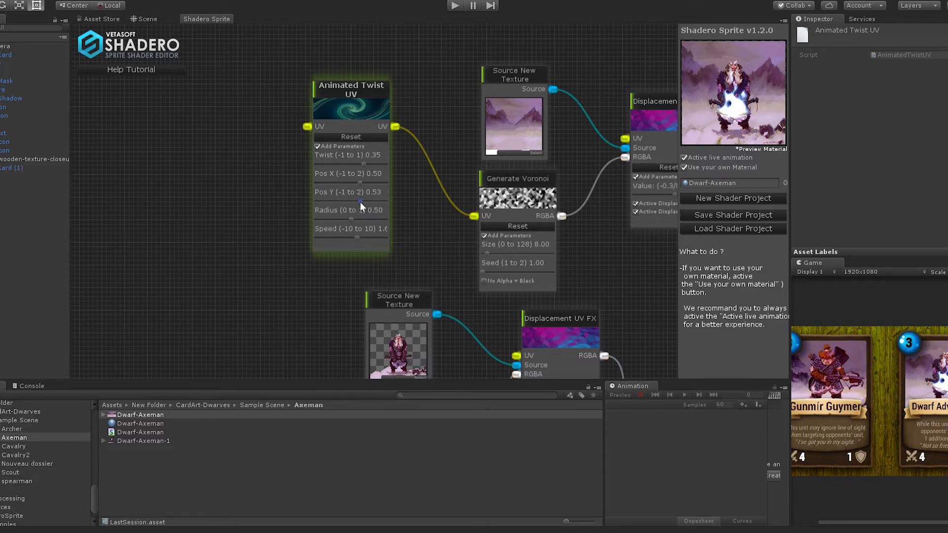
pyautogui.click(727, 128)
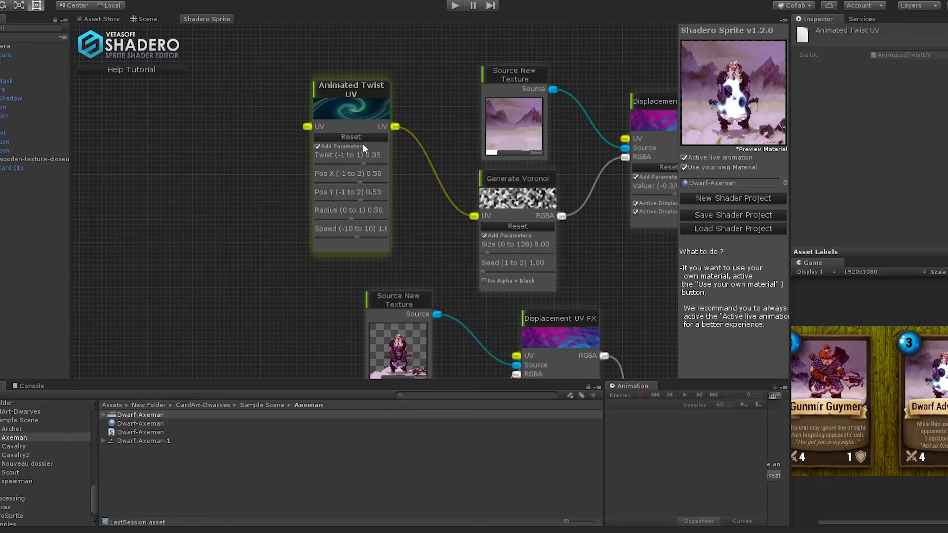
pyautogui.scroll(-3, 390, 153)
pyautogui.scroll(-2, 397, 167)
pyautogui.moveTo(269, 218); pyautogui.dragTo(316, 184)
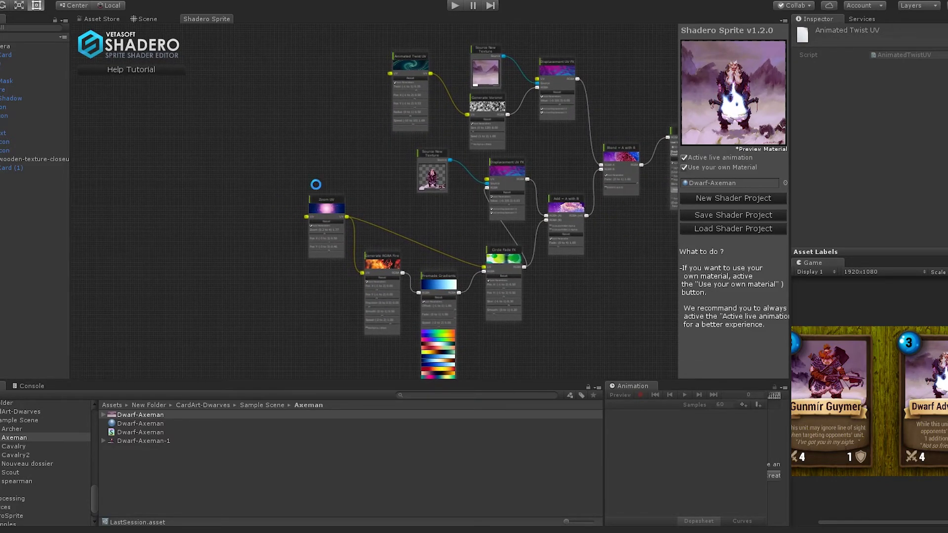
# Add an Animated Zoom UV node wired into Zoom UV and the character's Displacement UV FX UV input
pyautogui.rightClick(183, 134)
pyautogui.moveTo(218, 138)
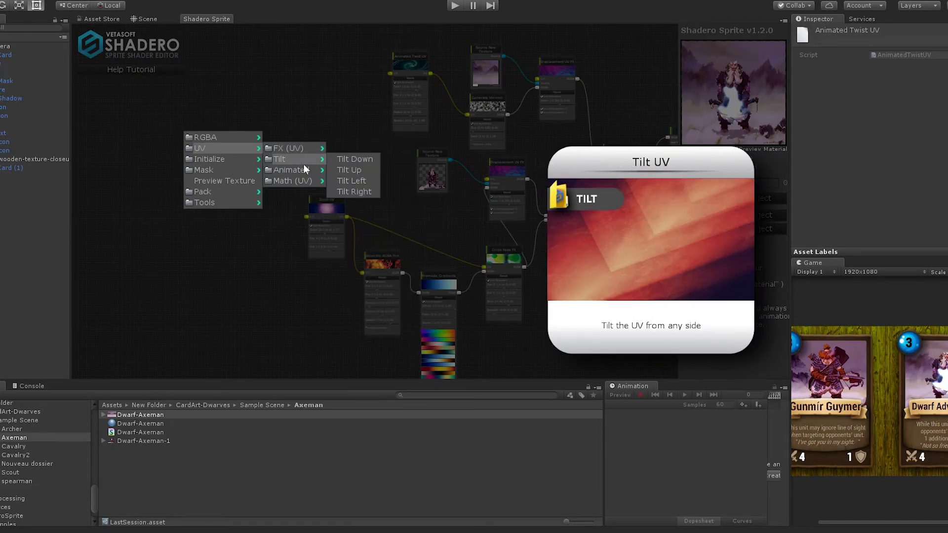
pyautogui.moveTo(296, 170)
pyautogui.click(375, 181)
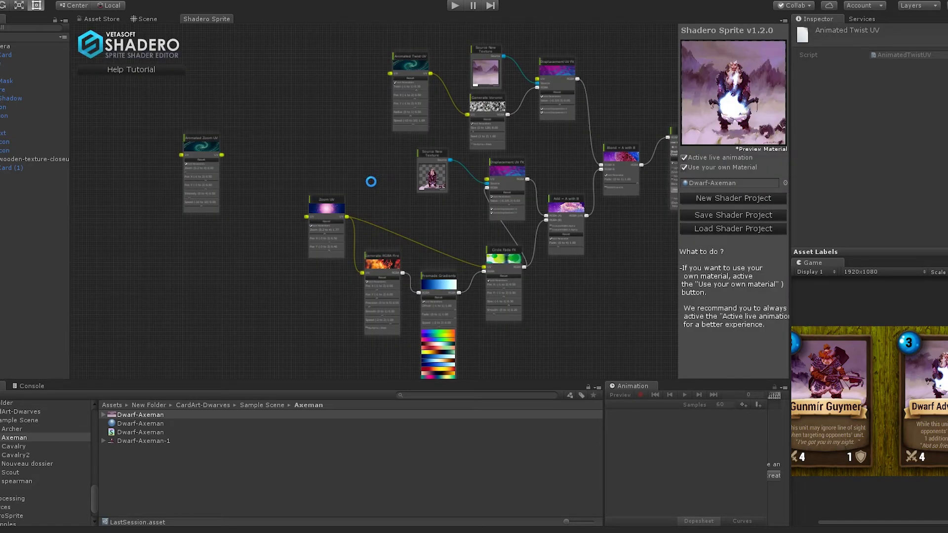
pyautogui.moveTo(221, 155); pyautogui.dragTo(306, 216)
pyautogui.moveTo(222, 155); pyautogui.dragTo(486, 180)
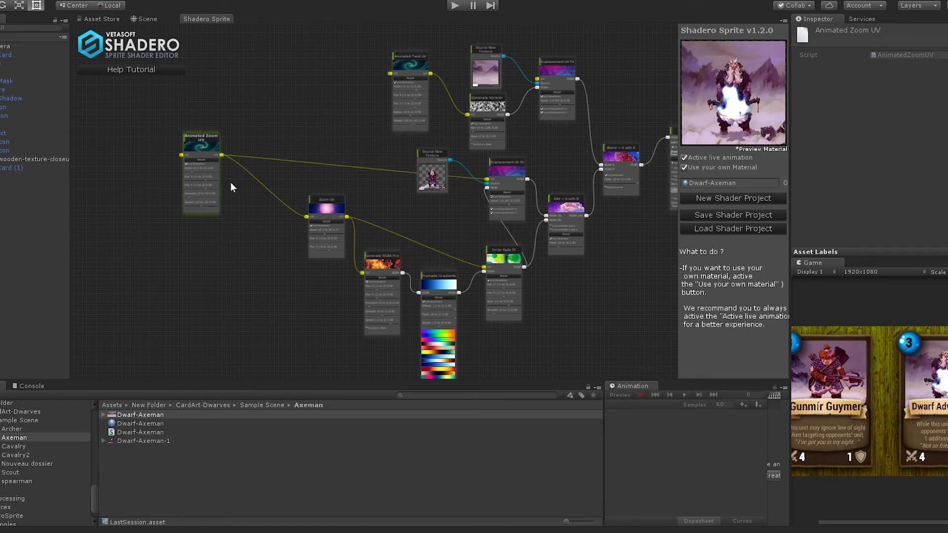
# Bring the character displacement nodes into view and select the Generate Voronoi node
pyautogui.scroll(3, 429, 203)
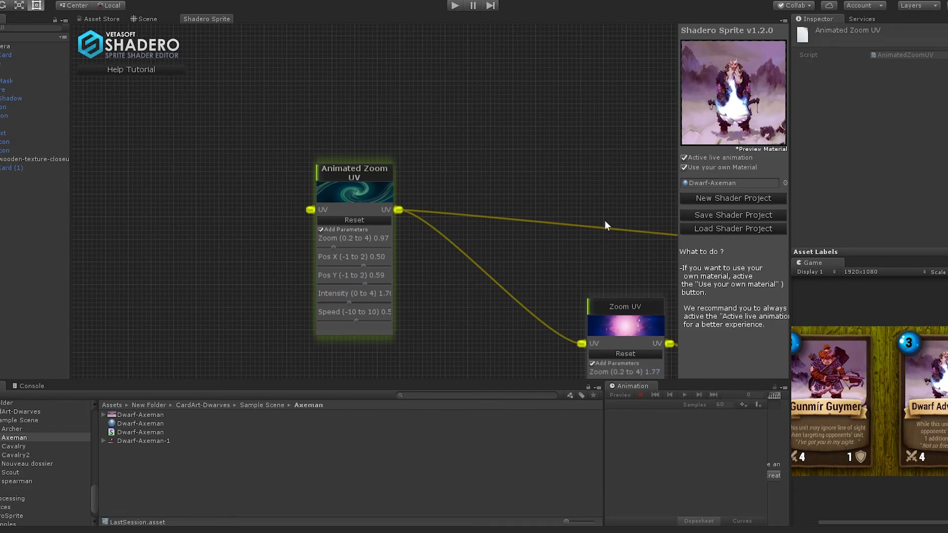
pyautogui.moveTo(601, 172); pyautogui.dragTo(429, 271, button='middle')
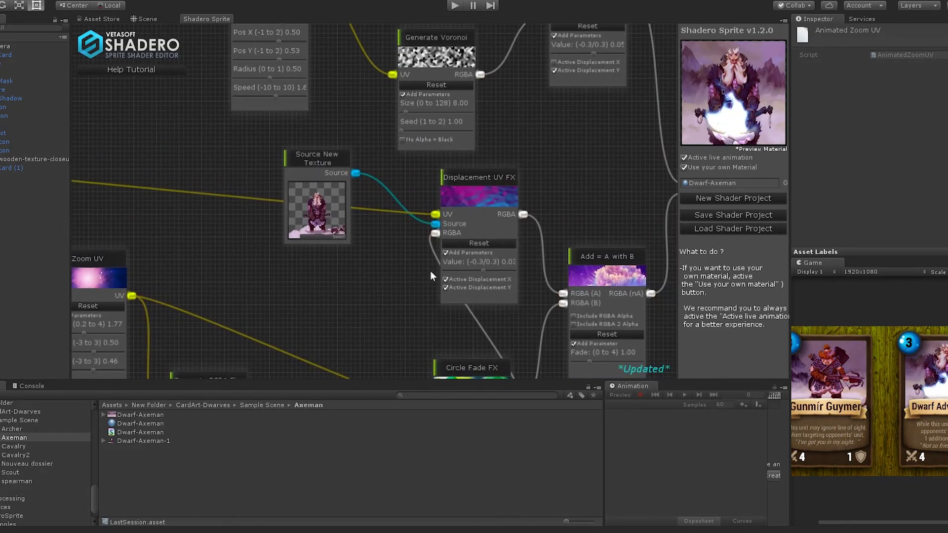
pyautogui.scroll(5, 420, 242)
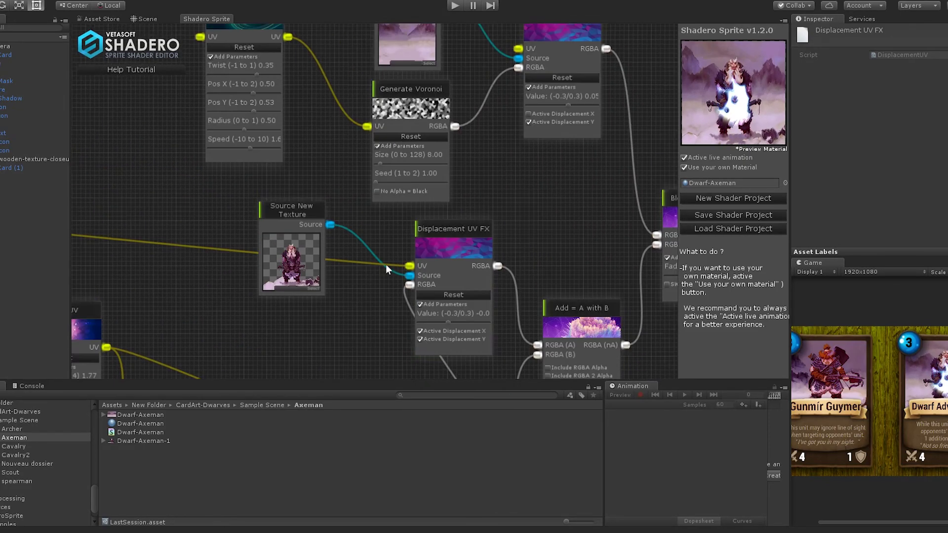
pyautogui.click(377, 218)
pyautogui.scroll(-3, 535, 260)
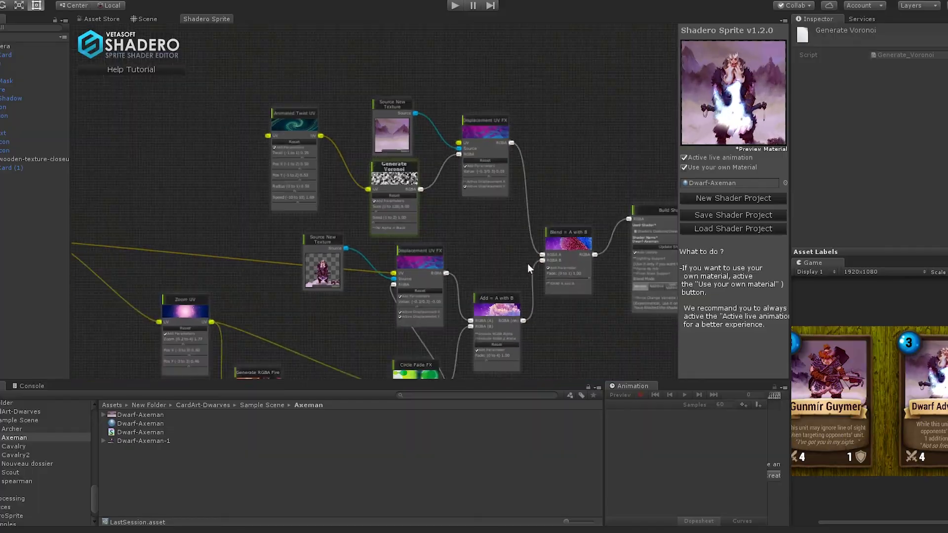